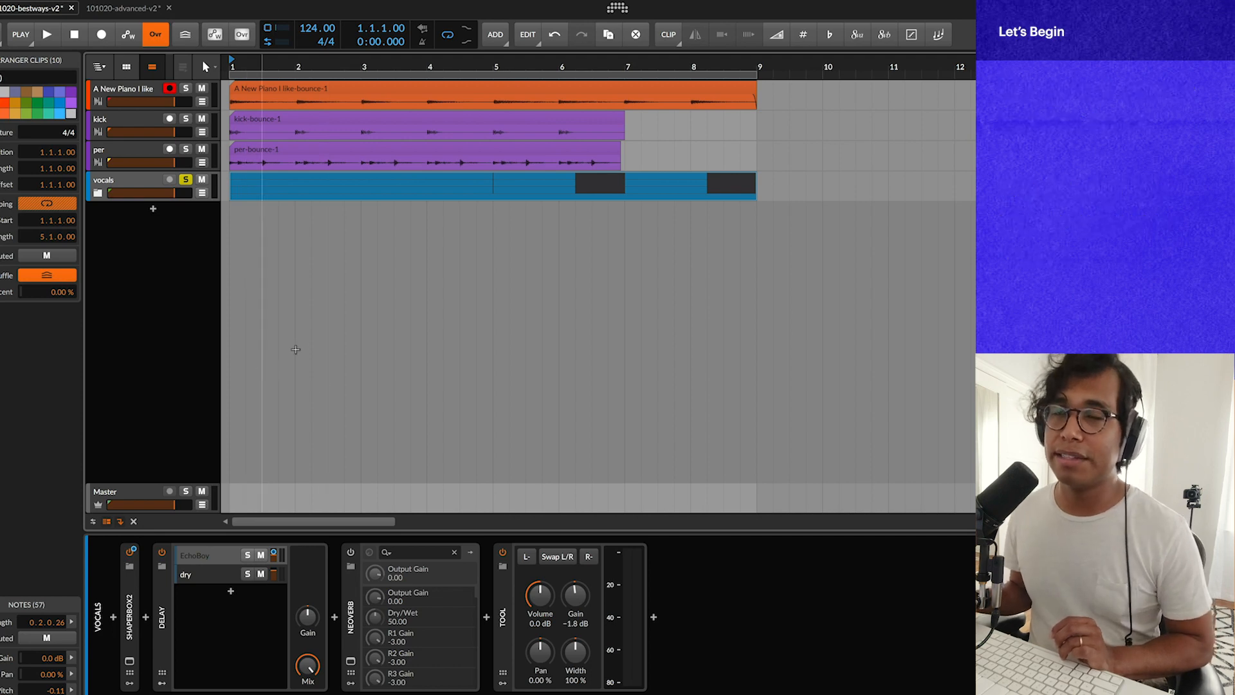
Play back the vocals, open the Neoverb window on the vocals track, and reposition and enlarge it.
{"action": "key", "text": "space"}
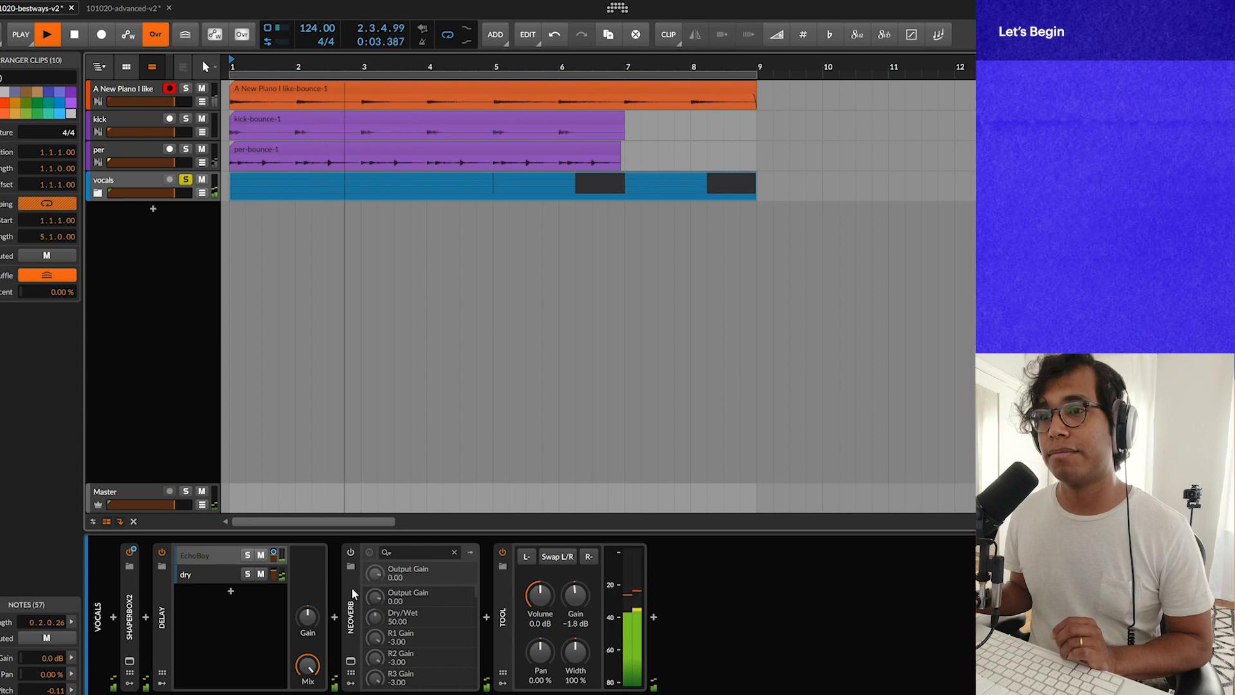
{"action": "key", "text": "space"}
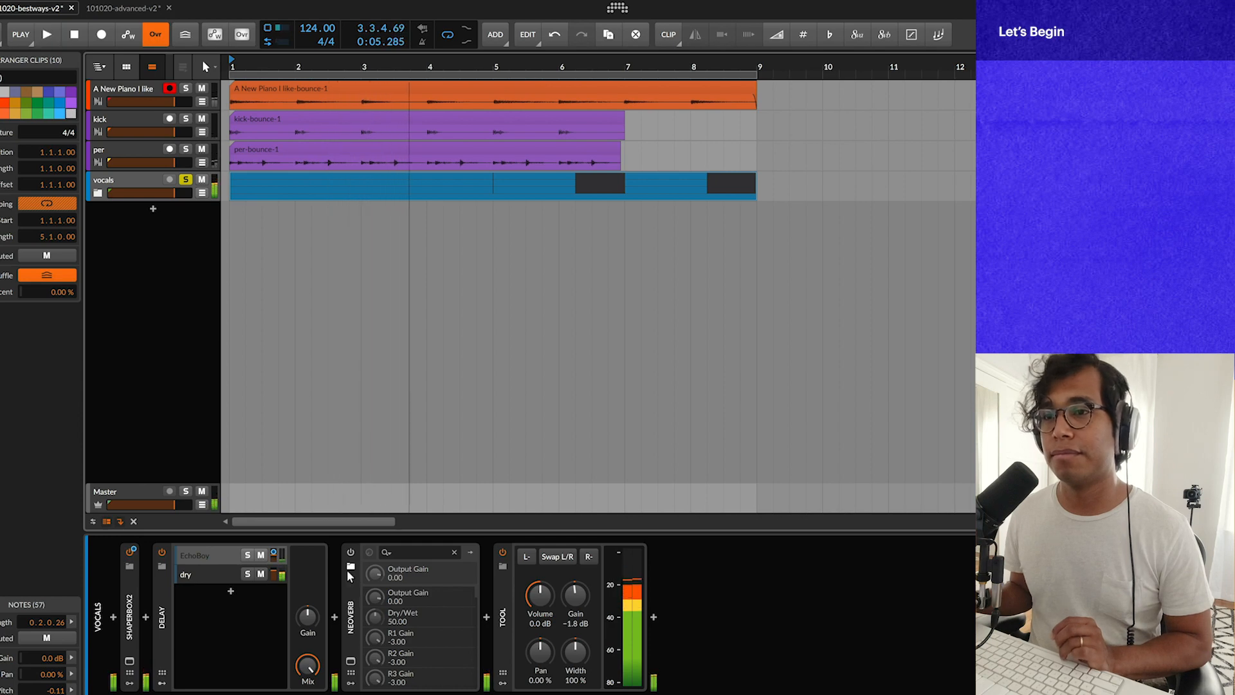
{"action": "left_click", "coordinate": [350, 660]}
{"action": "left_click_drag", "start_coordinate": [656, 151], "coordinate": [531, 64]}
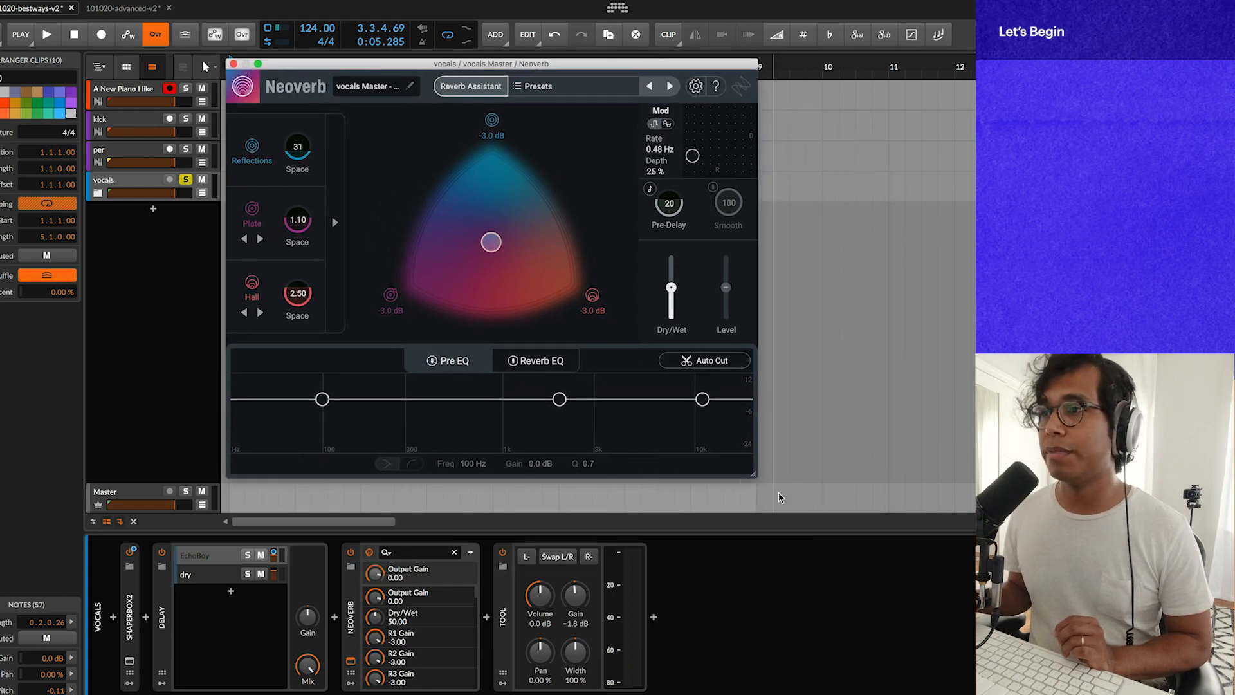
{"action": "left_click_drag", "start_coordinate": [755, 474], "coordinate": [963, 602]}
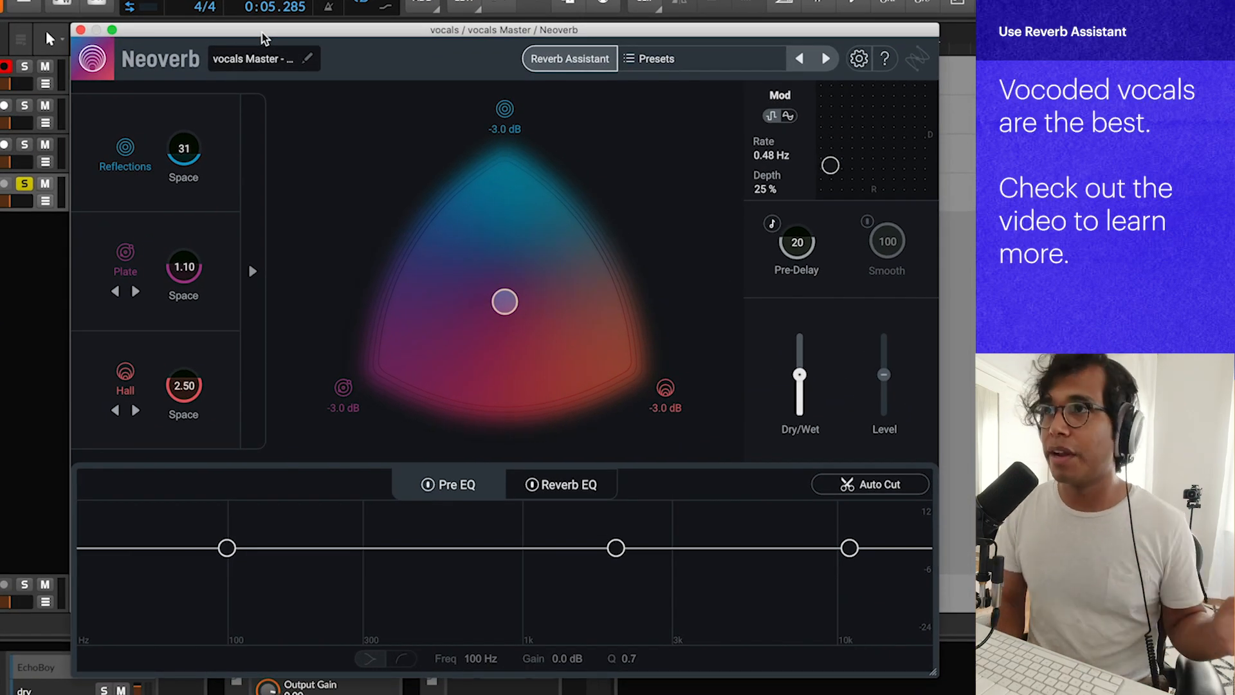
Open Reverb Assistant and shift the style toward Dramatic, with size L and Dry/Wet at 41.
{"action": "left_click", "coordinate": [560, 61]}
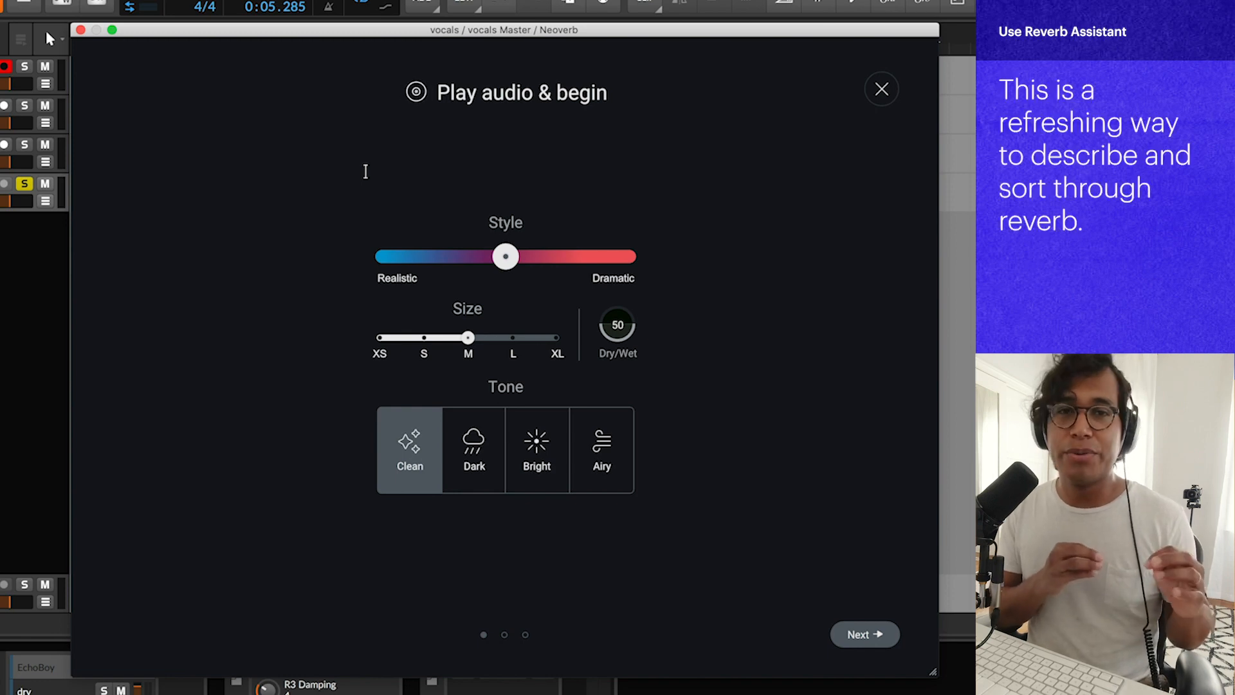
{"action": "left_click_drag", "start_coordinate": [506, 257], "coordinate": [566, 257]}
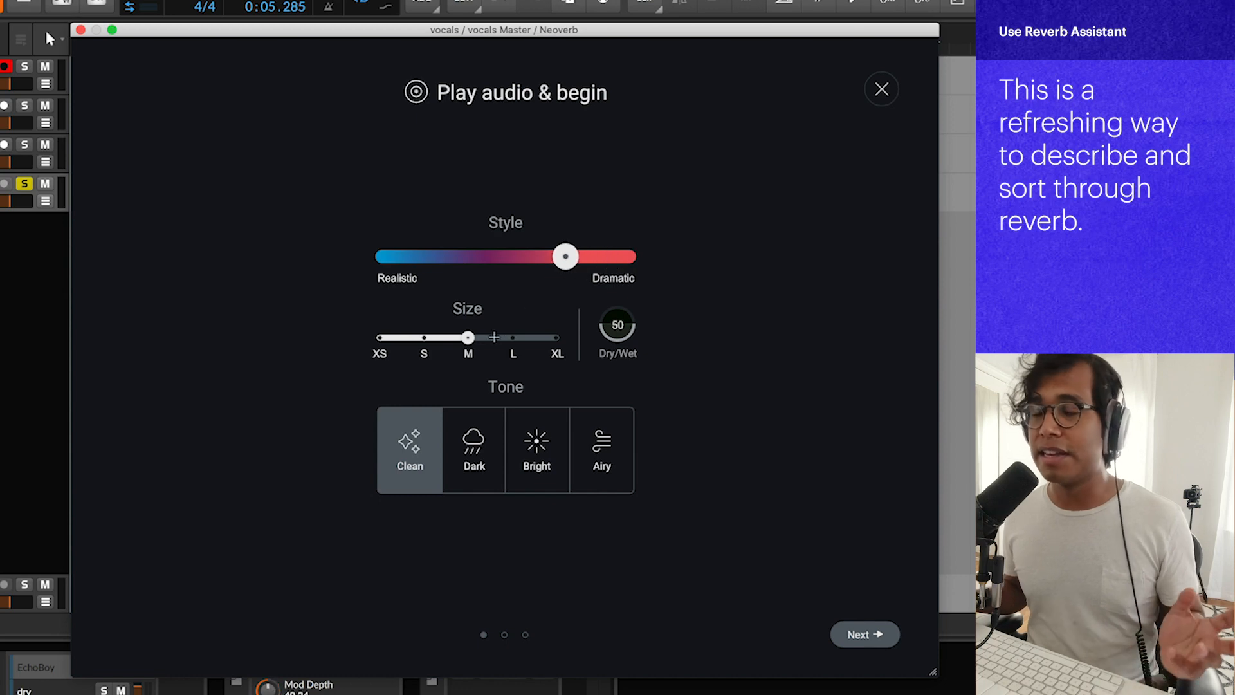
{"action": "left_click_drag", "start_coordinate": [470, 338], "coordinate": [530, 358]}
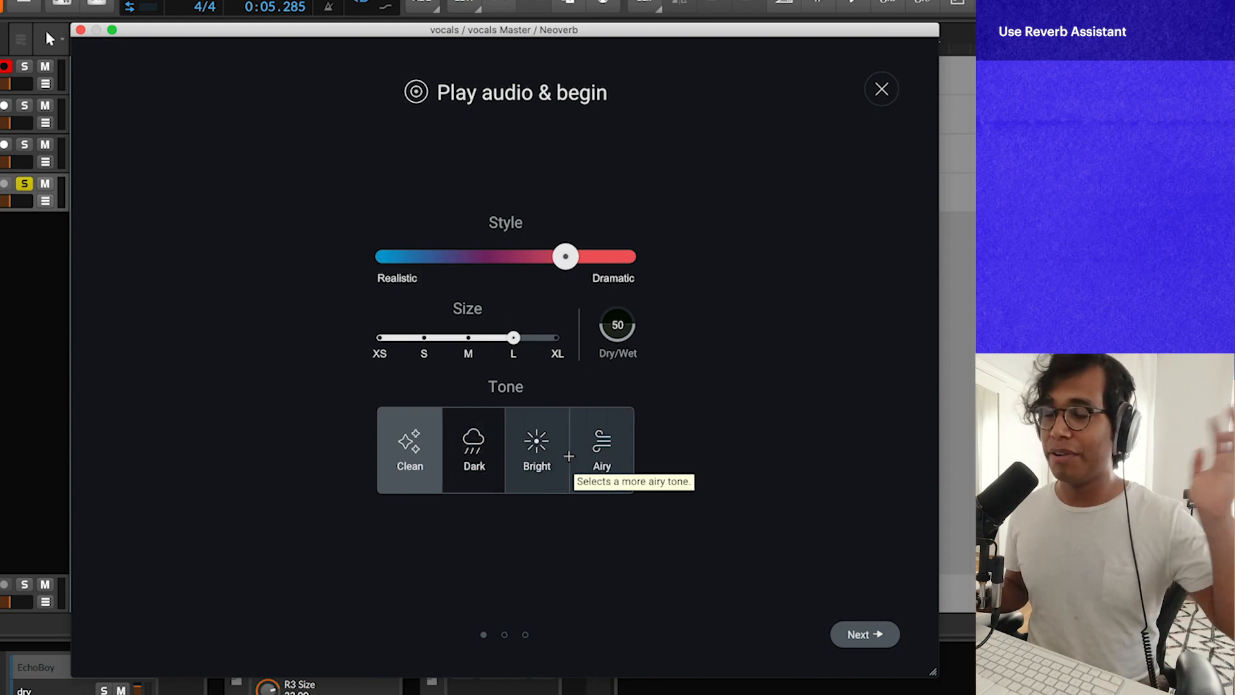
{"action": "left_click_drag", "start_coordinate": [612, 334], "coordinate": [611, 369]}
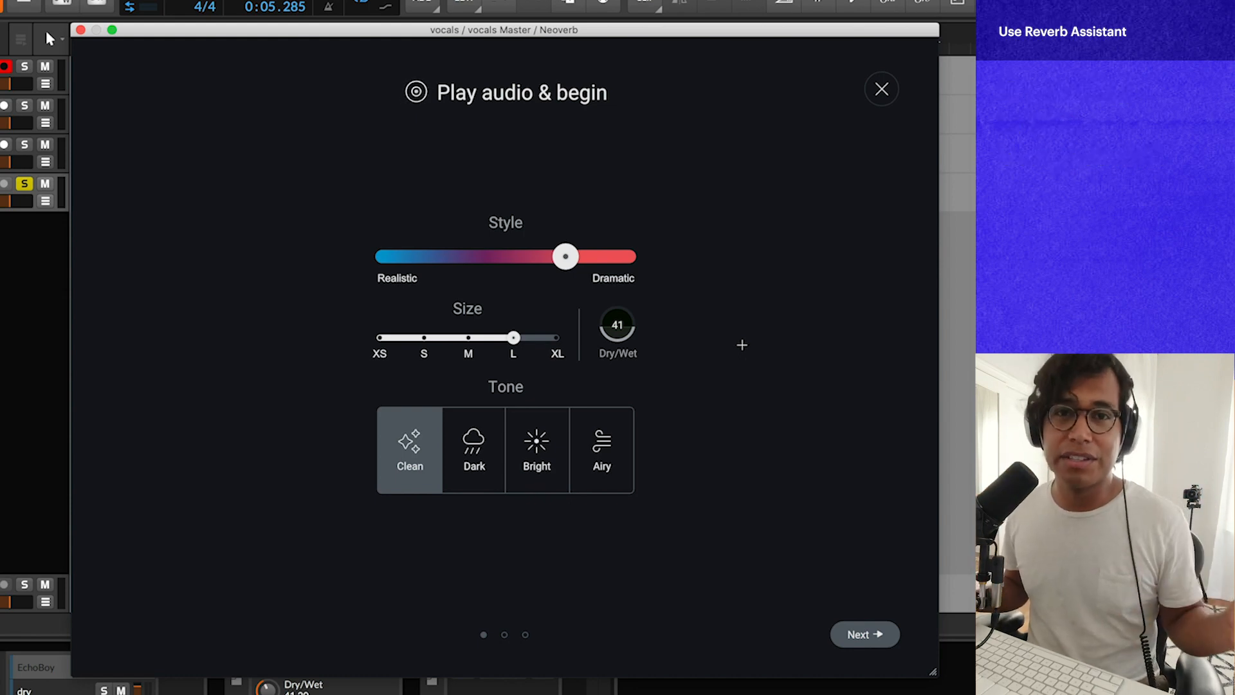
{"action": "mouse_move", "coordinate": [573, 259]}
{"action": "left_mouse_down"}
{"action": "mouse_move", "coordinate": [499, 256]}
{"action": "mouse_move", "coordinate": [559, 254]}
{"action": "left_mouse_up"}
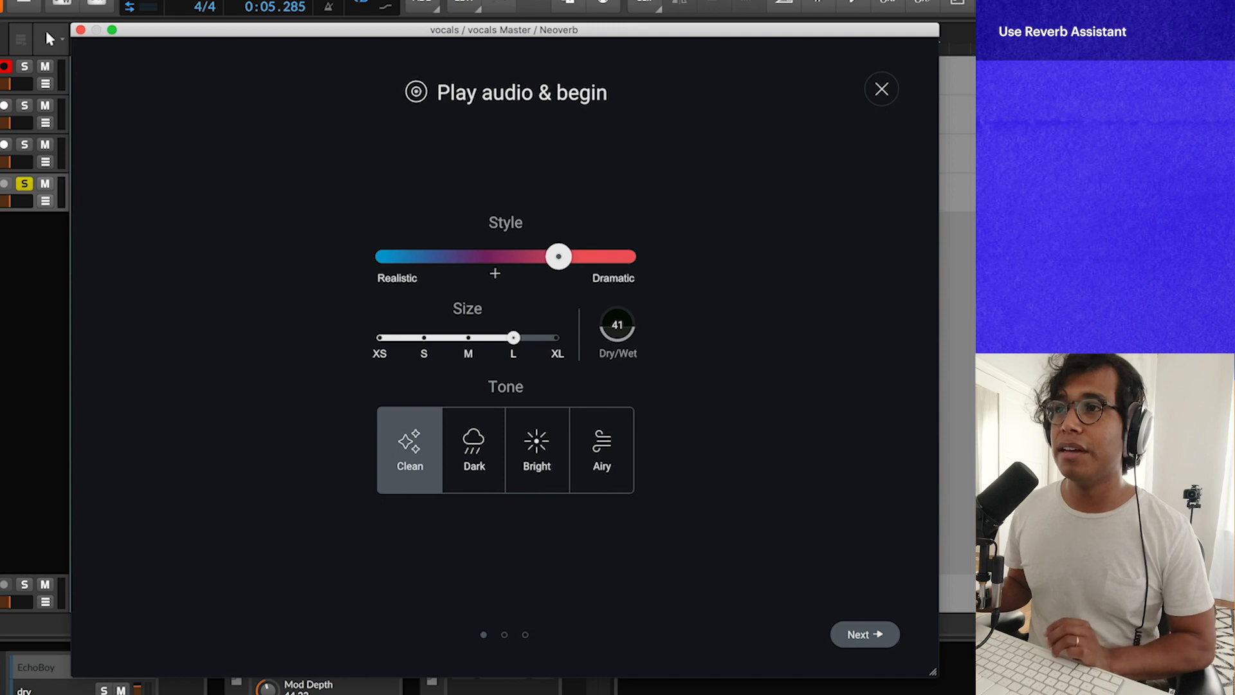
With audio playing, refine the assistant to a more dramatic style, size M and Bright tone, and accept its suggestion.
{"action": "key", "text": "space"}
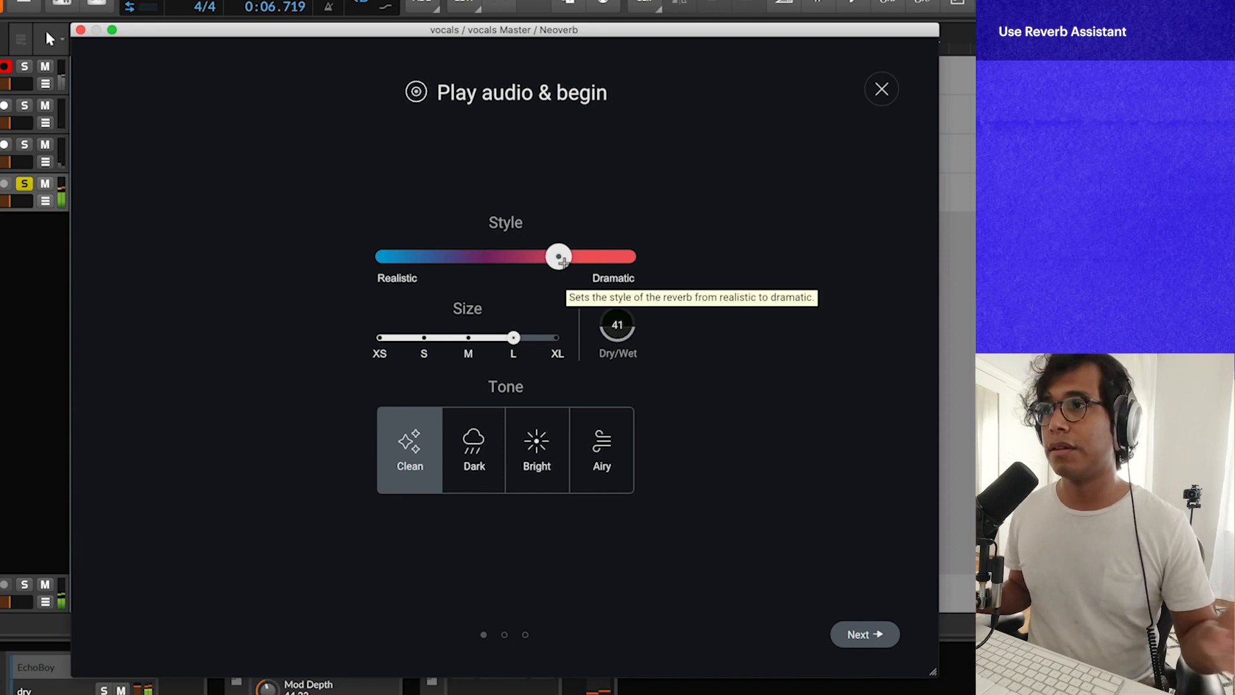
{"action": "scroll", "coordinate": [555, 259], "scroll_direction": "up", "scroll_amount": 5}
{"action": "mouse_move", "coordinate": [555, 259]}
{"action": "left_mouse_down"}
{"action": "mouse_move", "coordinate": [385, 255]}
{"action": "mouse_move", "coordinate": [578, 256]}
{"action": "left_mouse_up"}
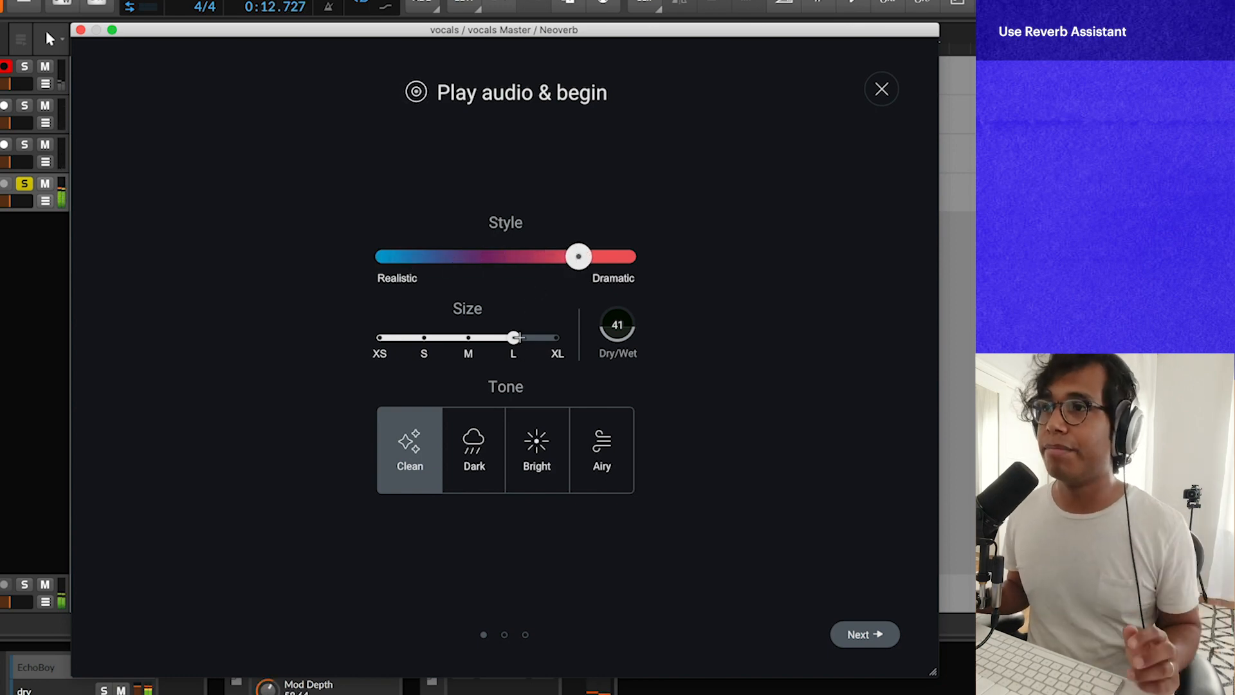
{"action": "left_click", "coordinate": [487, 347]}
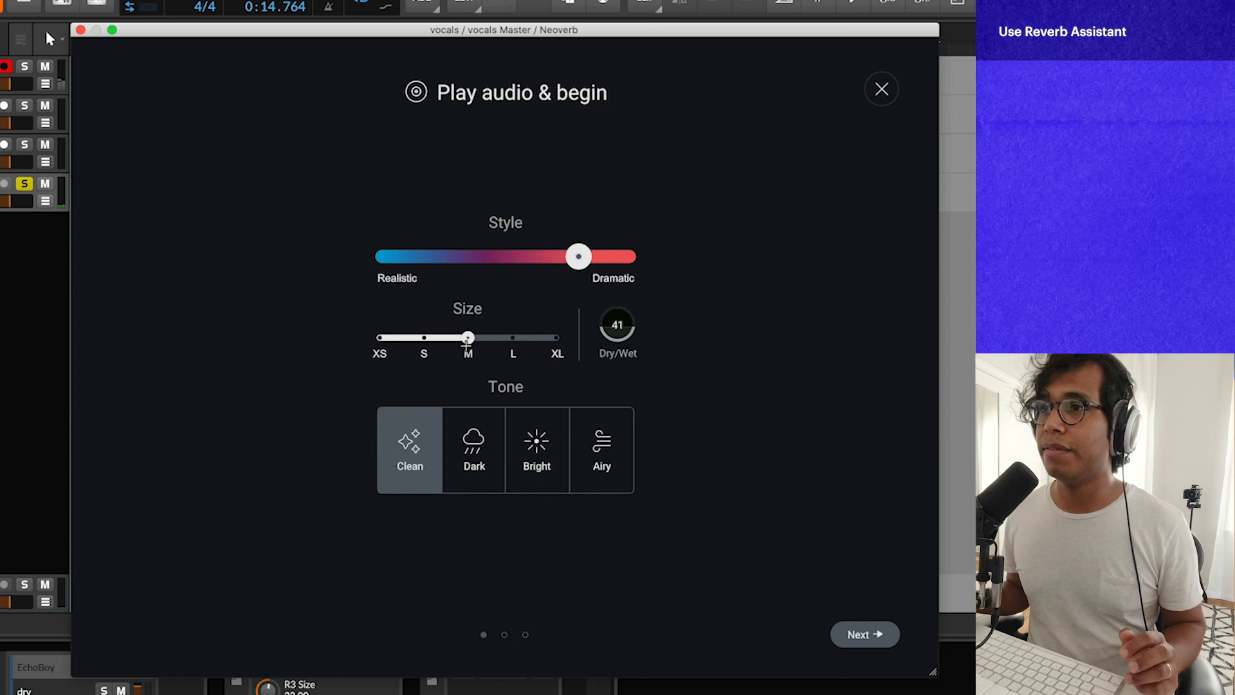
{"action": "left_click", "coordinate": [528, 436]}
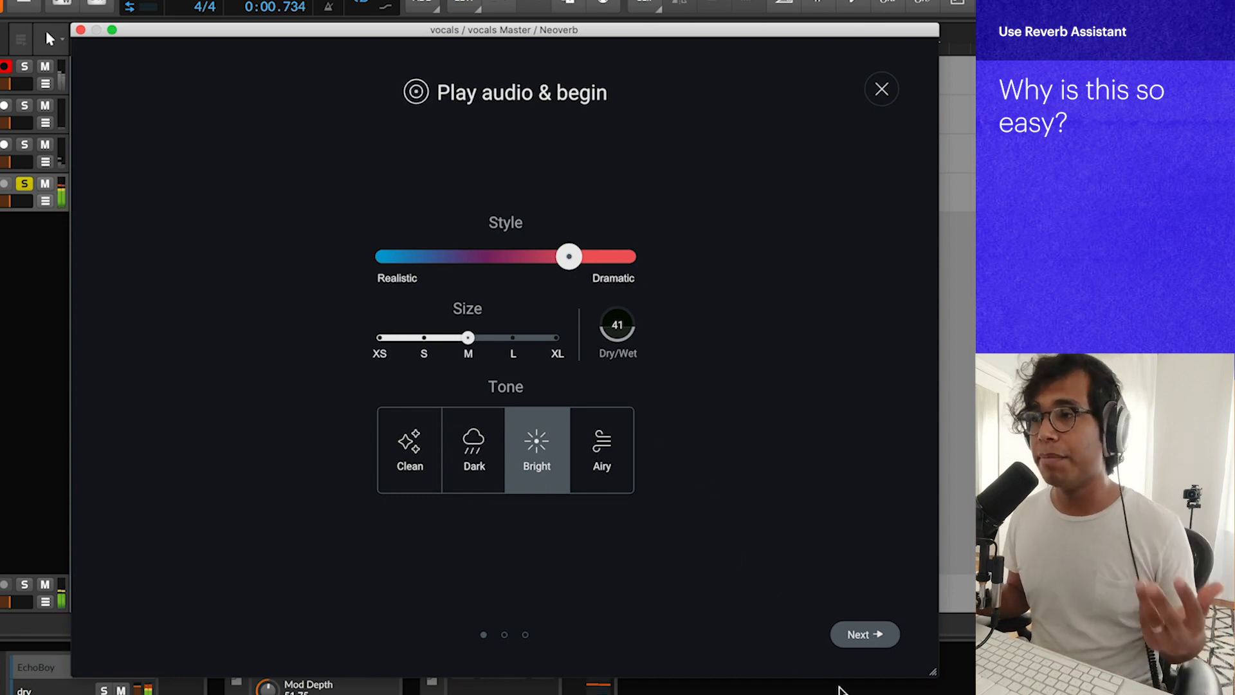
{"action": "left_click", "coordinate": [860, 626]}
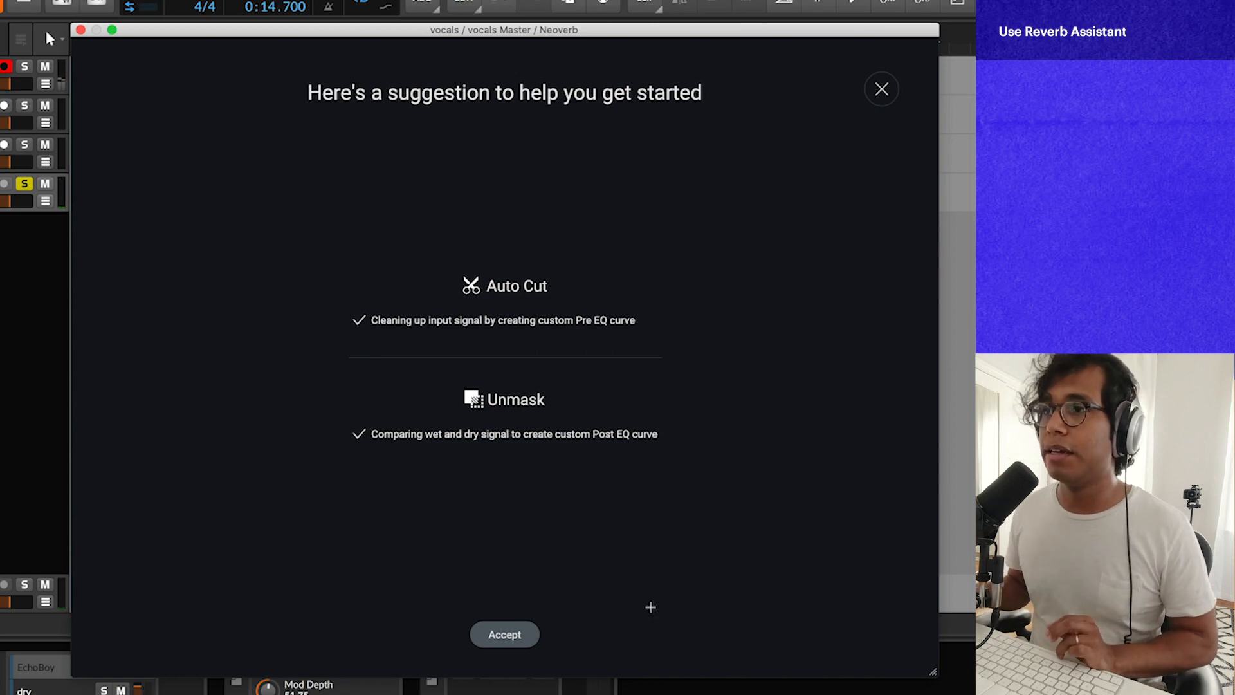
{"action": "left_click", "coordinate": [492, 634]}
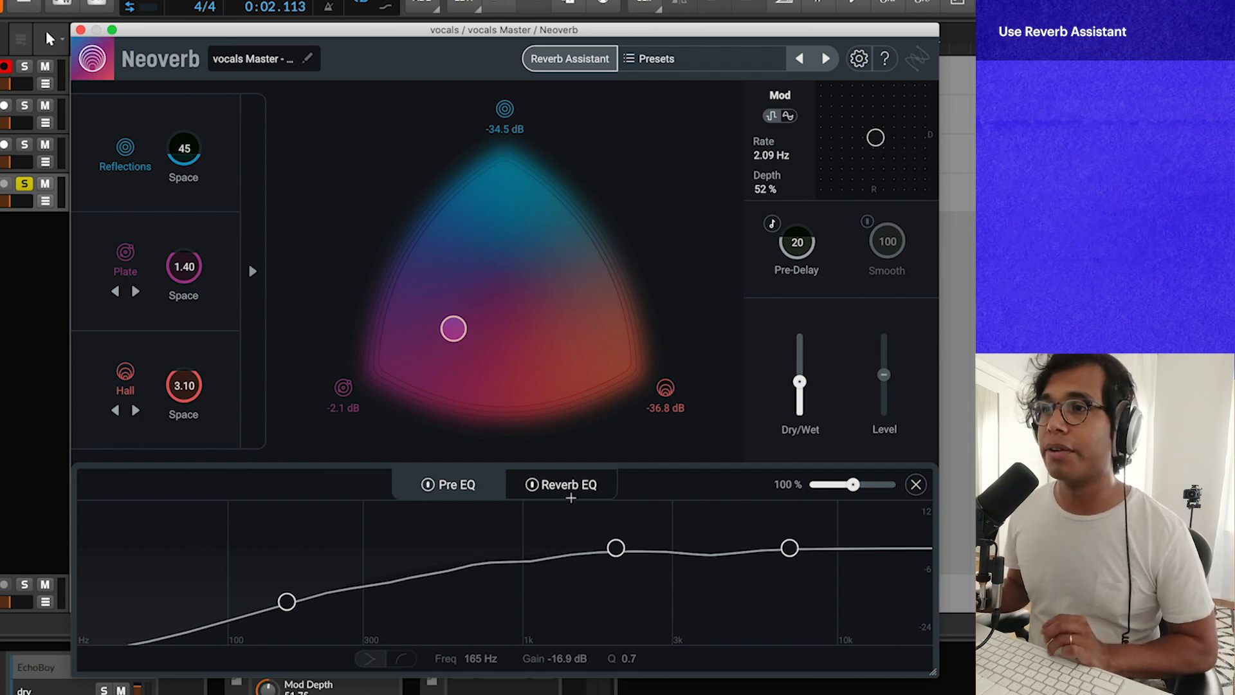
Compare the vocal reverb with Pre EQ on and off, at 100% Dry/Wet and with Reverb EQ bypassed.
{"action": "scroll", "coordinate": [809, 396], "scroll_direction": "up", "scroll_amount": 10}
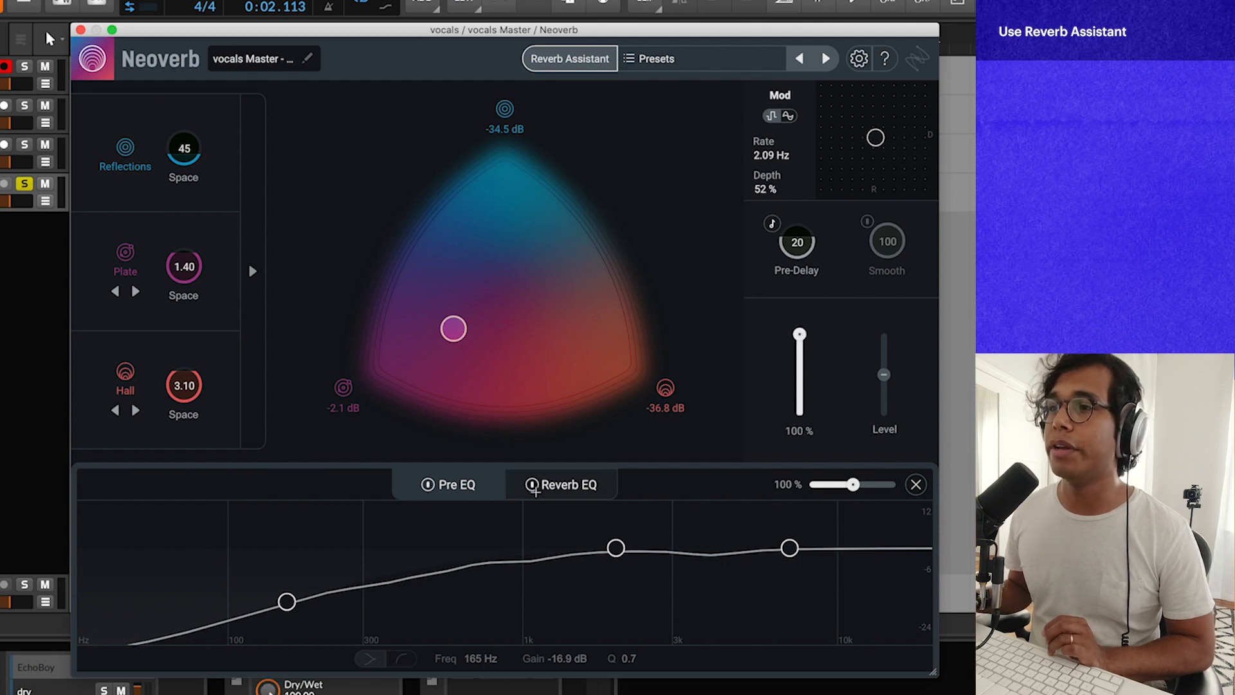
{"action": "left_click", "coordinate": [531, 484]}
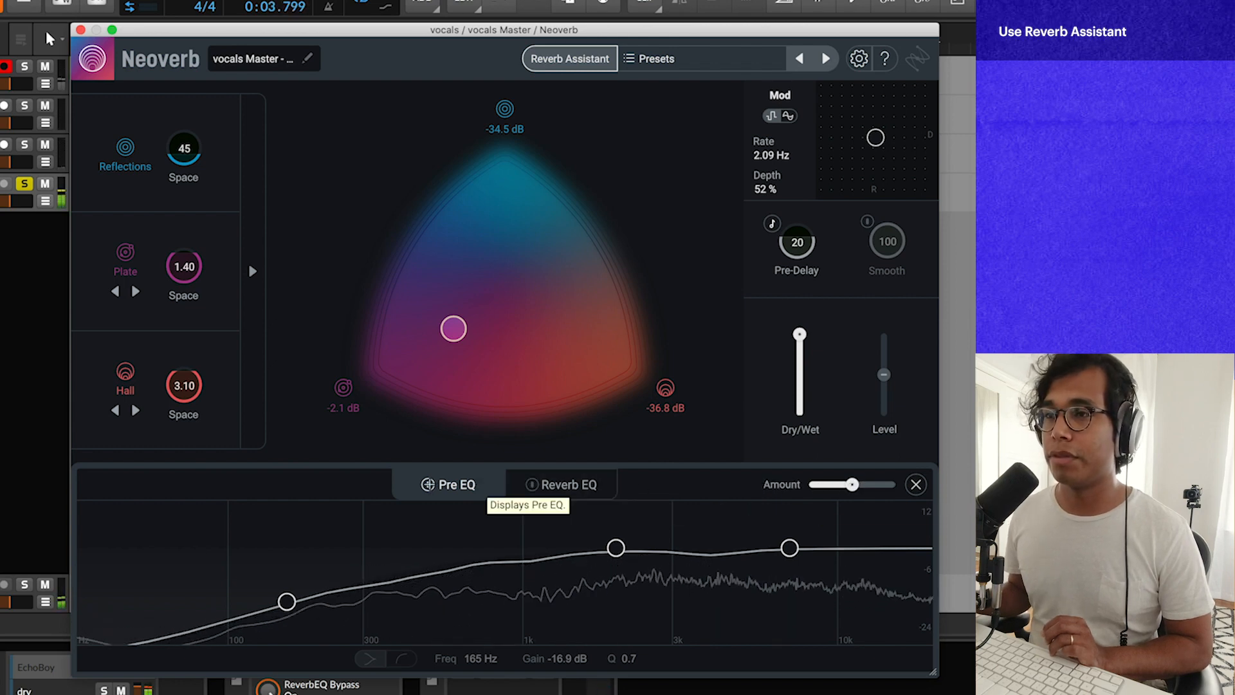
{"action": "left_click", "coordinate": [428, 484]}
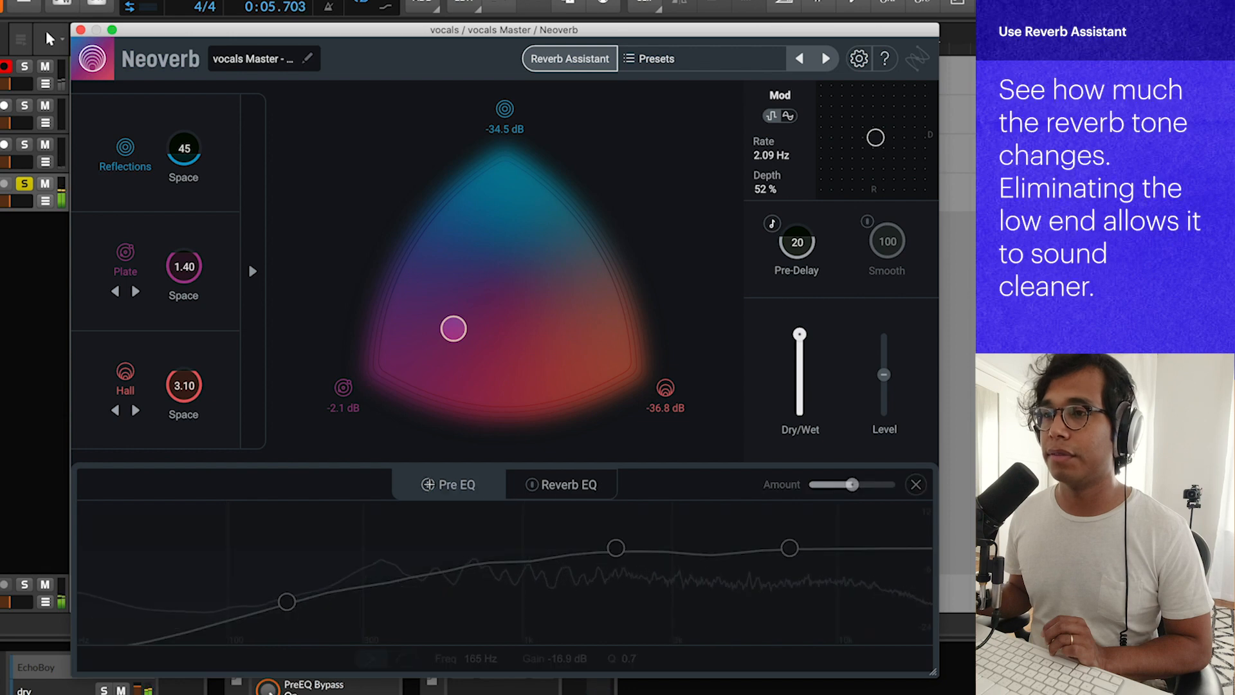
{"action": "left_click", "coordinate": [428, 484]}
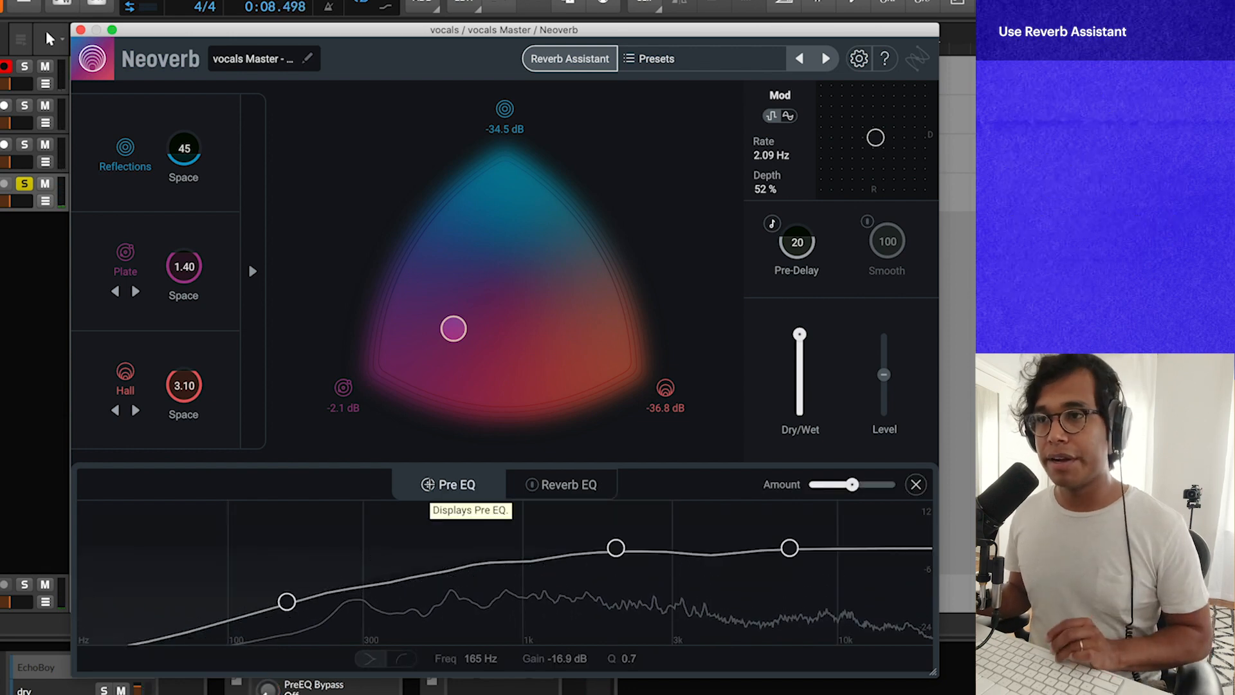
{"action": "left_click", "coordinate": [428, 485]}
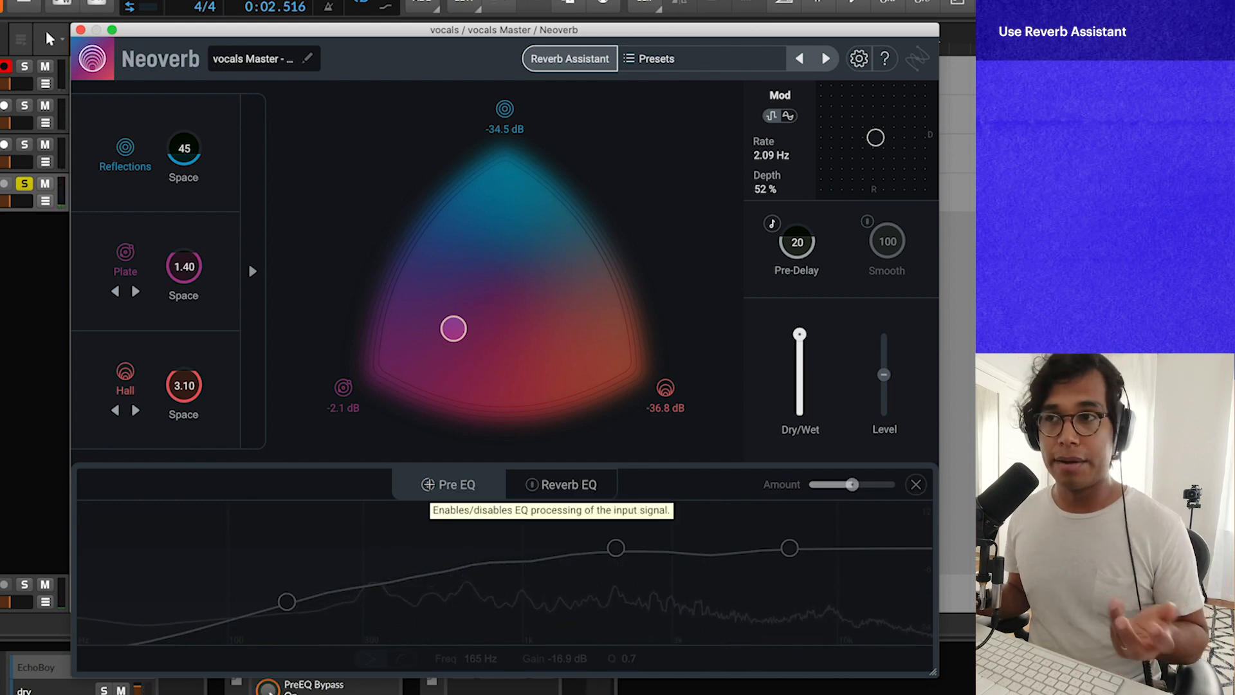
{"action": "left_click", "coordinate": [428, 484]}
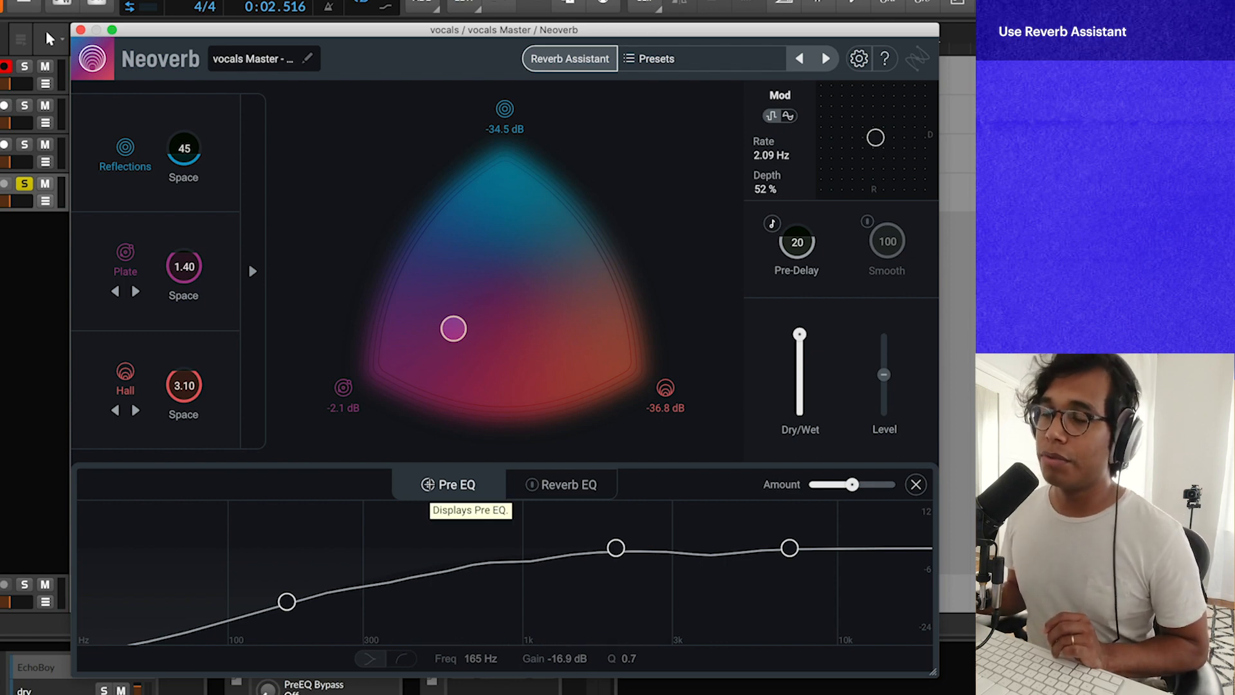
{"action": "key", "text": "space"}
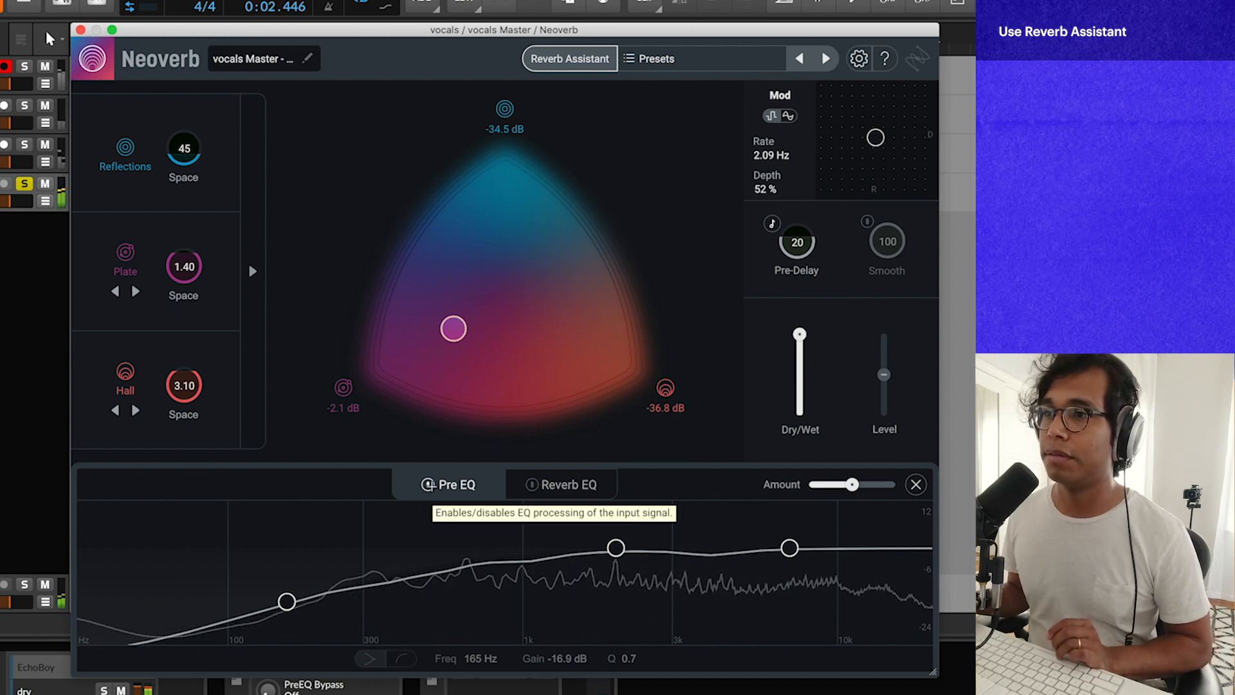
{"action": "left_click", "coordinate": [427, 484]}
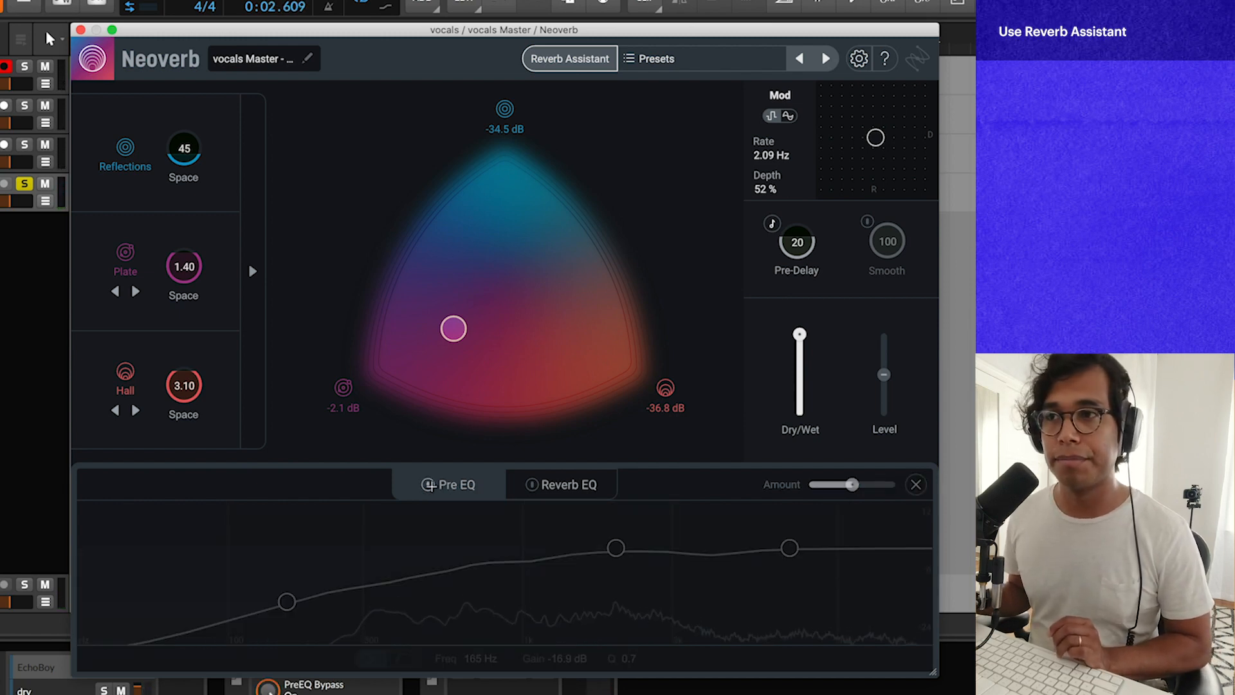
{"action": "left_click", "coordinate": [427, 484]}
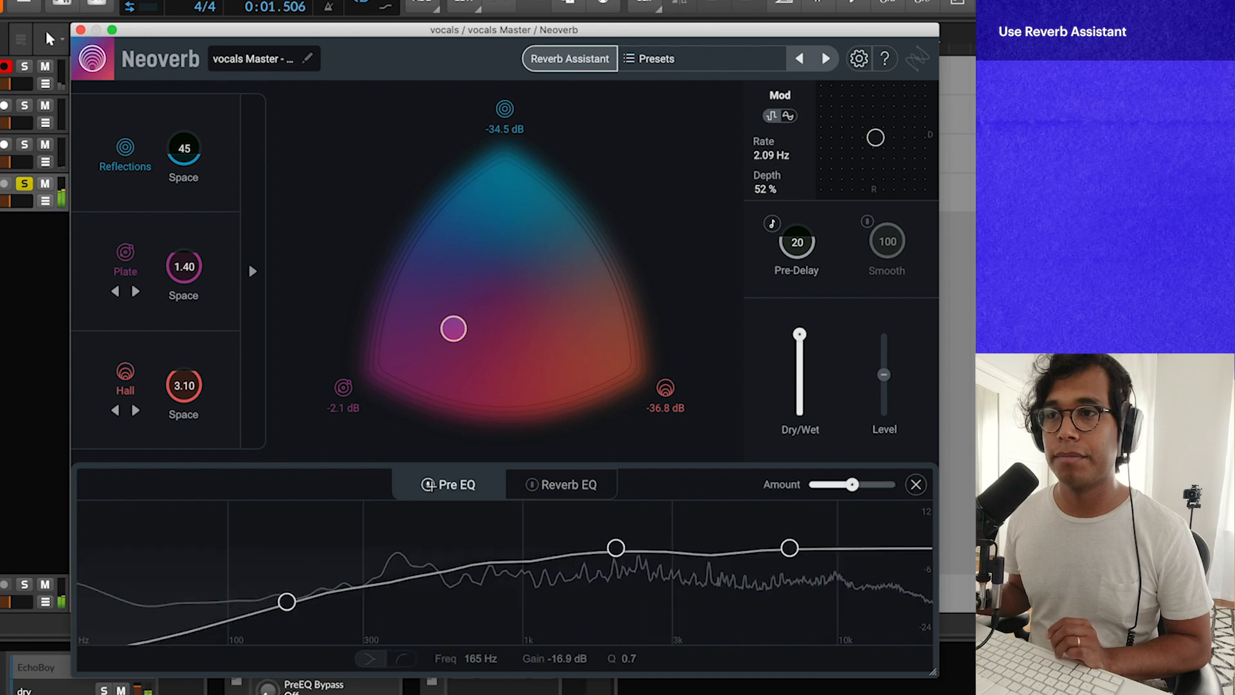
Reduce the Pre EQ cut amount to 84% and move its low band to 154 Hz at -16.1 dB.
{"action": "mouse_move", "coordinate": [853, 484]}
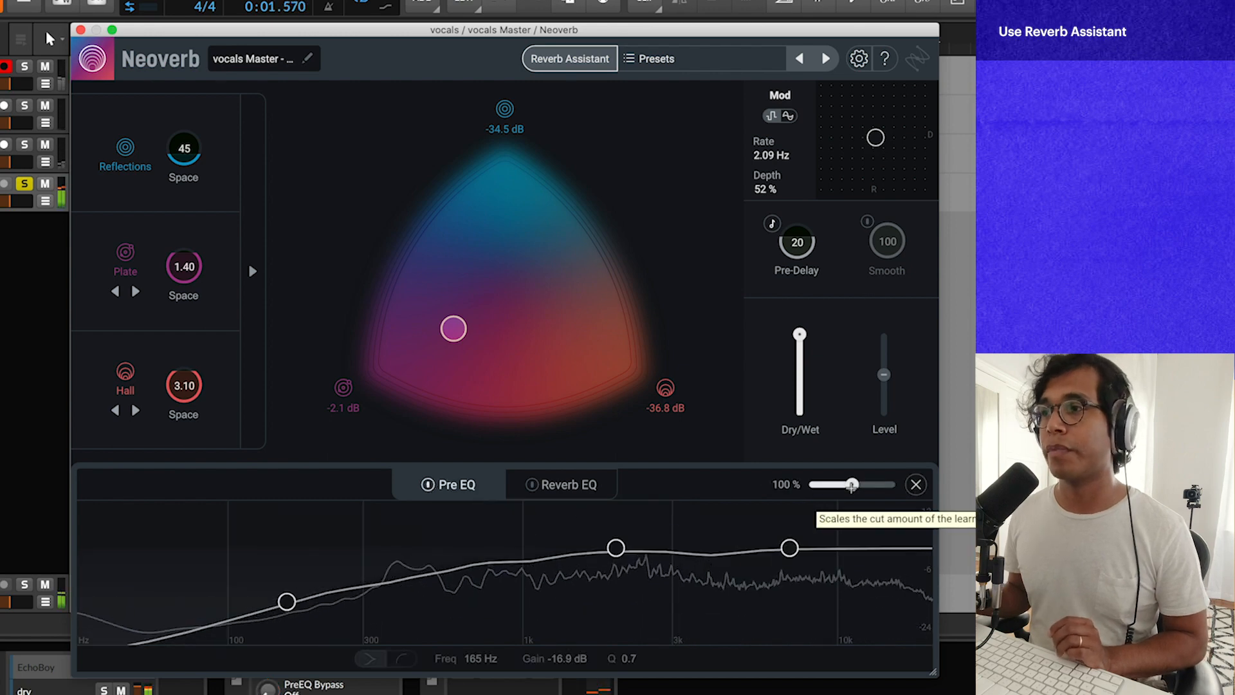
{"action": "mouse_move", "coordinate": [852, 485]}
{"action": "left_mouse_down"}
{"action": "mouse_move", "coordinate": [809, 485]}
{"action": "mouse_move", "coordinate": [844, 484]}
{"action": "left_mouse_up"}
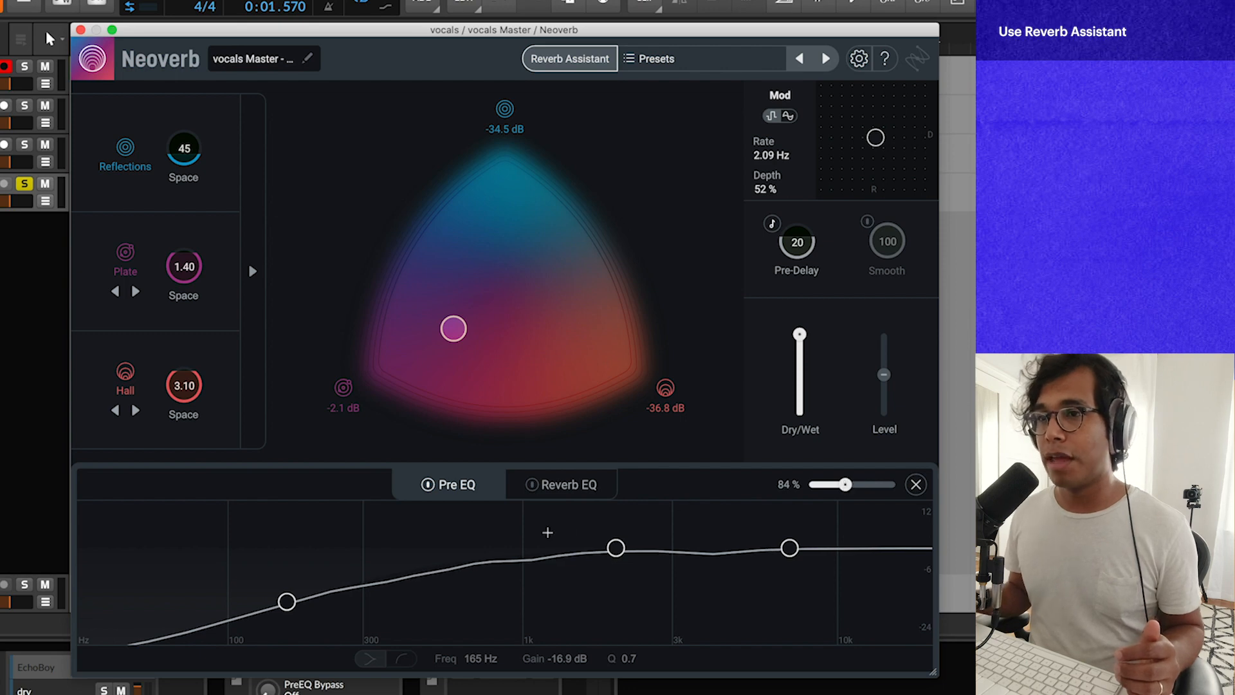
{"action": "mouse_move", "coordinate": [295, 601]}
{"action": "left_mouse_down"}
{"action": "mouse_move", "coordinate": [278, 574]}
{"action": "mouse_move", "coordinate": [295, 615]}
{"action": "mouse_move", "coordinate": [280, 577]}
{"action": "mouse_move", "coordinate": [279, 591]}
{"action": "left_mouse_up"}
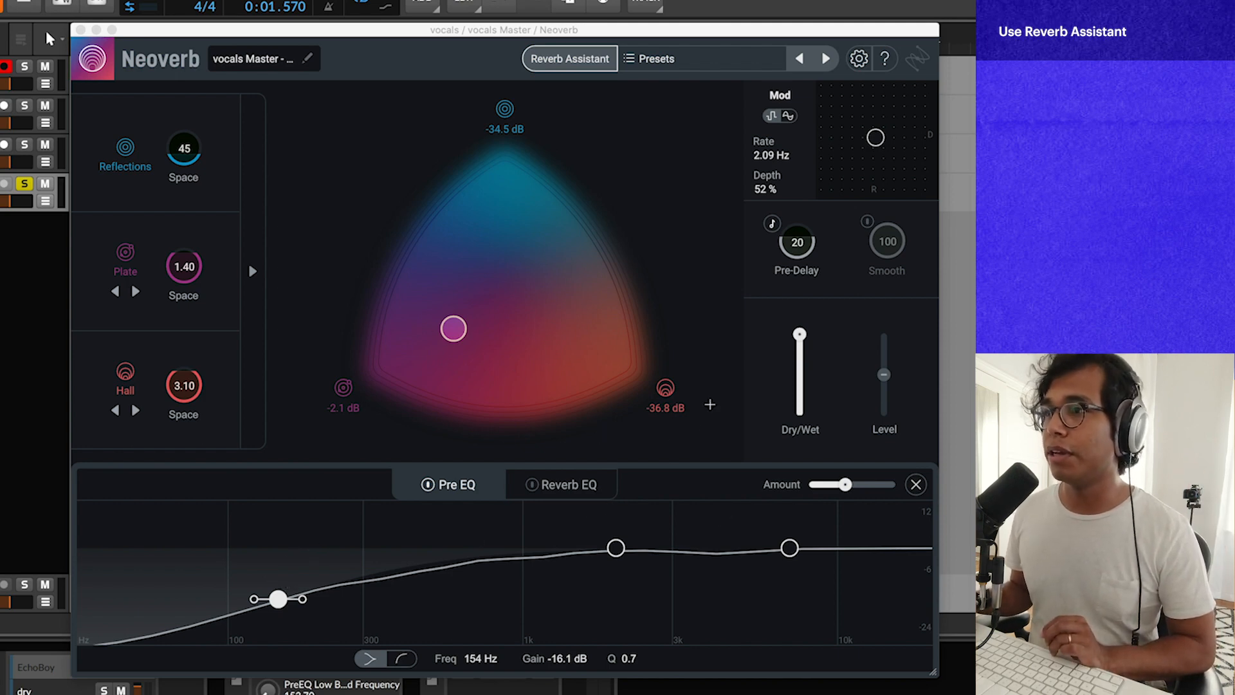
Re-enable the Reverb EQ, set Dry/Wet to about 37%, and compare the sound with Reverb EQ on and off during playback.
{"action": "left_click", "coordinate": [582, 489]}
{"action": "left_click", "coordinate": [540, 486]}
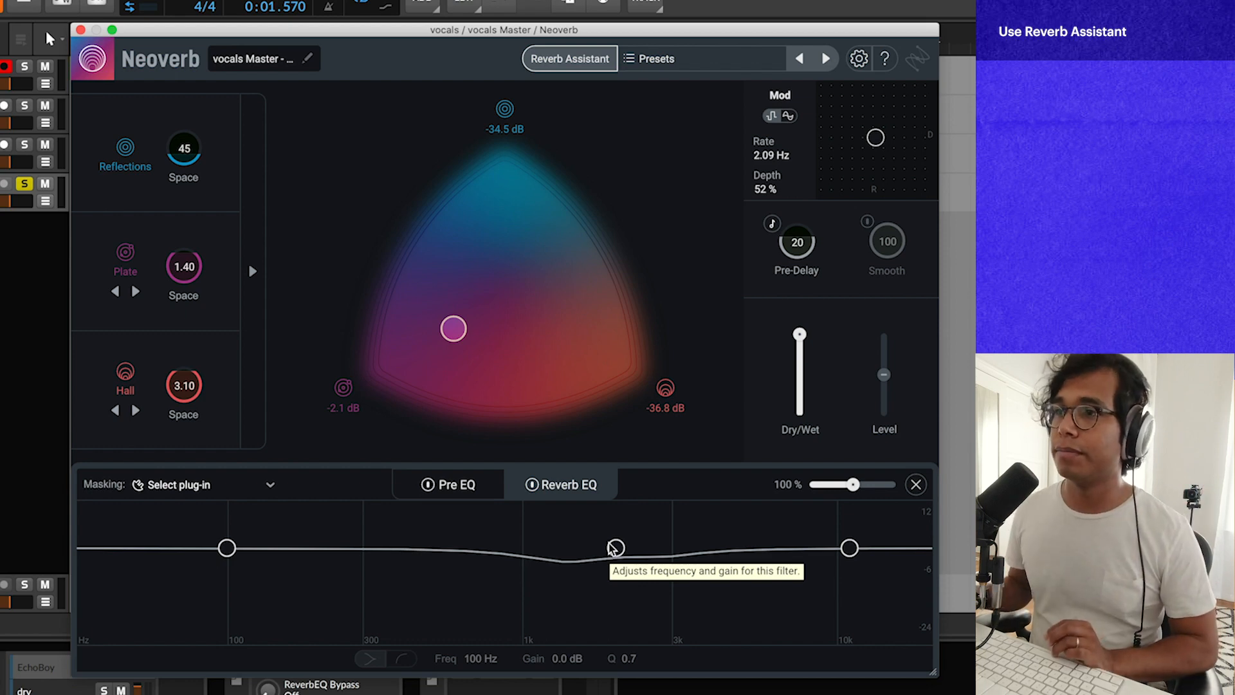
{"action": "key", "text": "space"}
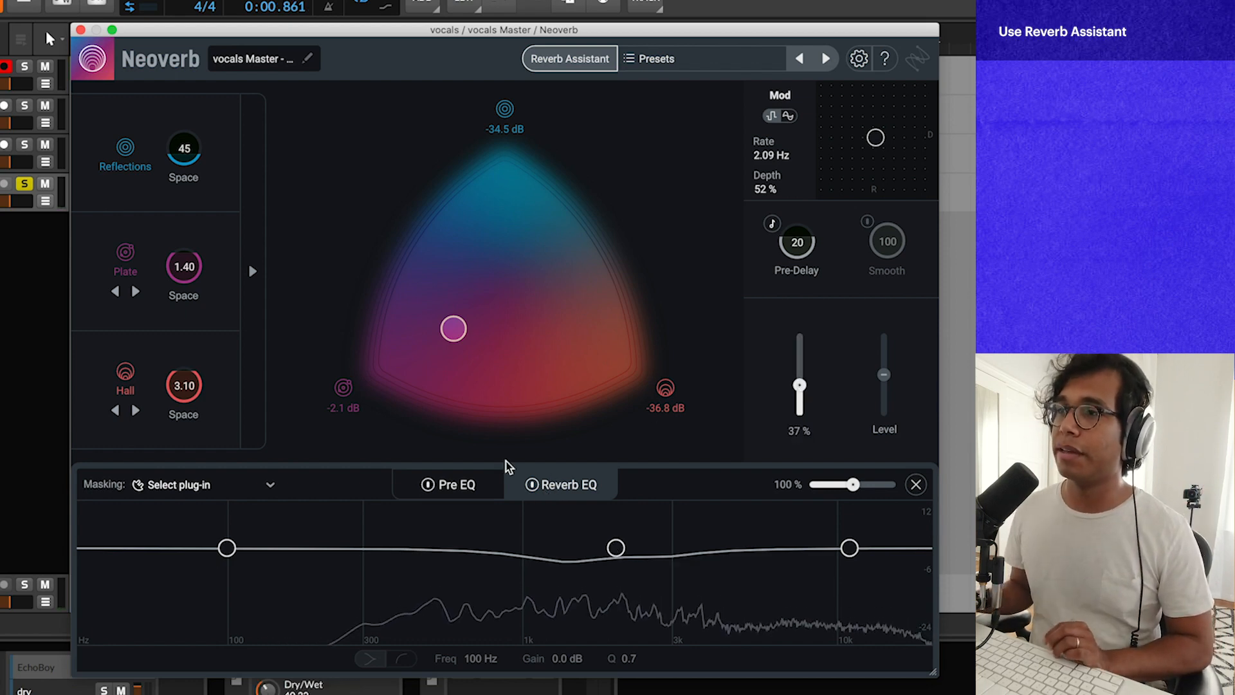
{"action": "left_click", "coordinate": [532, 484]}
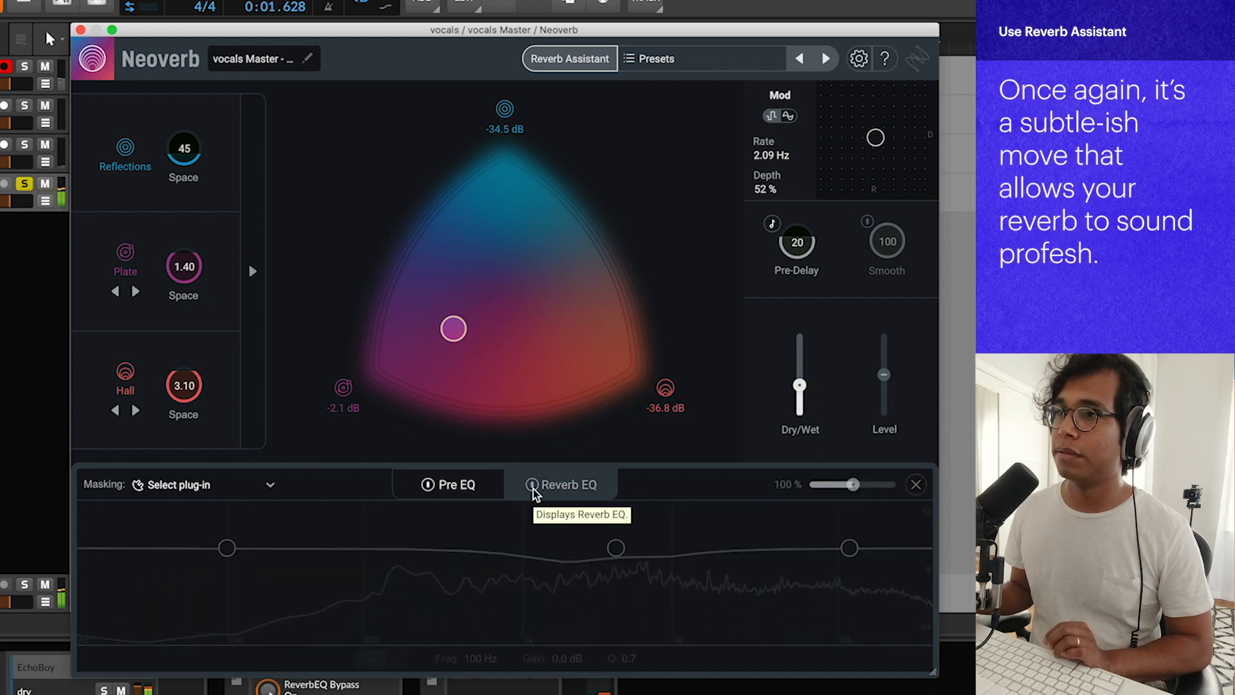
{"action": "left_click", "coordinate": [533, 487]}
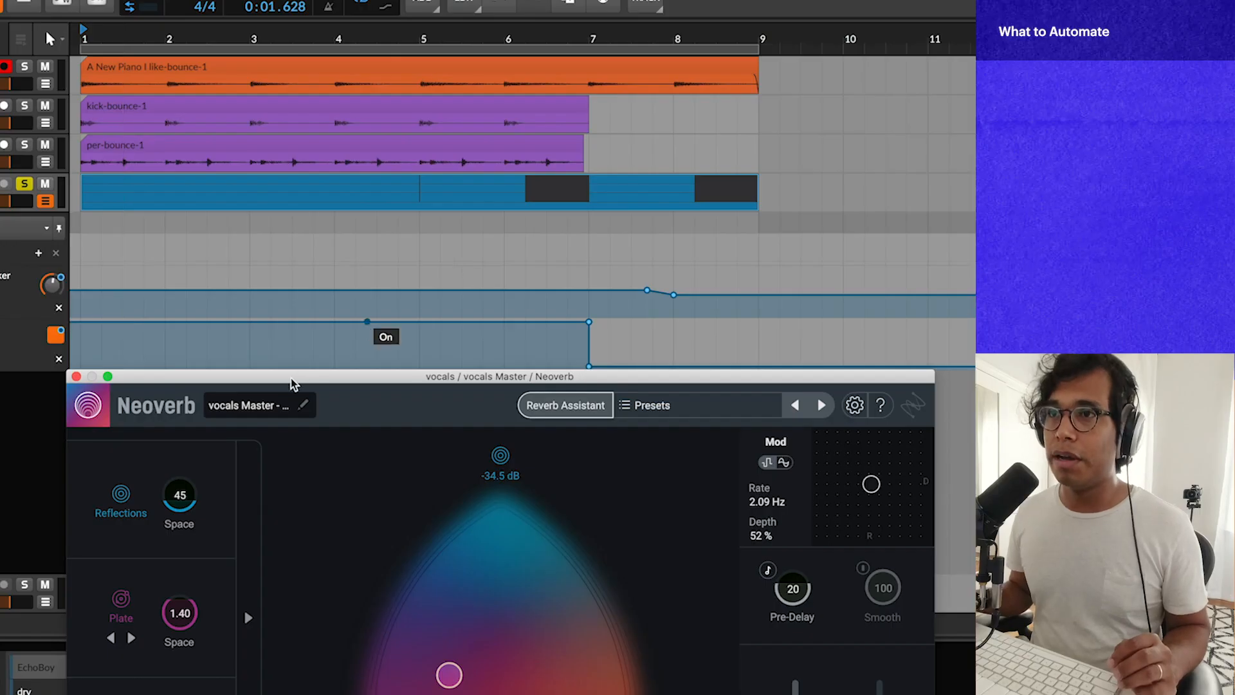
Reposition the Neoverb window and set the reverb blender to Reflections -10.2 dB, Plate -0.1 dB and Hall -18.5 dB.
{"action": "left_click_drag", "start_coordinate": [296, 371], "coordinate": [558, 140]}
{"action": "left_click_drag", "start_coordinate": [713, 432], "coordinate": [784, 317]}
{"action": "mouse_move", "coordinate": [809, 375]}
{"action": "left_mouse_down"}
{"action": "mouse_move", "coordinate": [736, 433]}
{"action": "mouse_move", "coordinate": [701, 430]}
{"action": "mouse_move", "coordinate": [814, 375]}
{"action": "mouse_move", "coordinate": [682, 444]}
{"action": "mouse_move", "coordinate": [714, 455]}
{"action": "mouse_move", "coordinate": [711, 427]}
{"action": "mouse_move", "coordinate": [695, 437]}
{"action": "mouse_move", "coordinate": [819, 467]}
{"action": "mouse_move", "coordinate": [879, 464]}
{"action": "mouse_move", "coordinate": [810, 281]}
{"action": "mouse_move", "coordinate": [780, 268]}
{"action": "mouse_move", "coordinate": [765, 270]}
{"action": "mouse_move", "coordinate": [703, 431]}
{"action": "mouse_move", "coordinate": [689, 435]}
{"action": "mouse_move", "coordinate": [824, 418]}
{"action": "mouse_move", "coordinate": [769, 366]}
{"action": "mouse_move", "coordinate": [704, 457]}
{"action": "mouse_move", "coordinate": [673, 433]}
{"action": "mouse_move", "coordinate": [750, 460]}
{"action": "mouse_move", "coordinate": [847, 449]}
{"action": "mouse_move", "coordinate": [872, 458]}
{"action": "mouse_move", "coordinate": [685, 433]}
{"action": "left_mouse_up"}
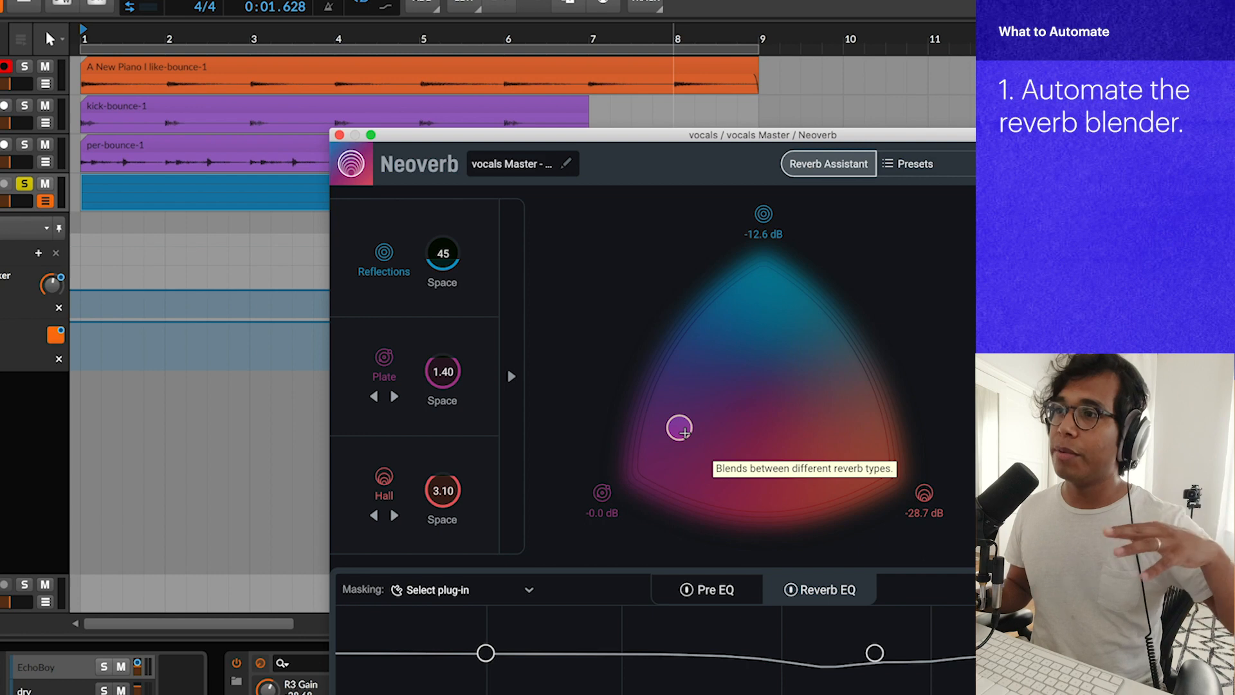
{"action": "mouse_move", "coordinate": [685, 433]}
{"action": "left_mouse_down"}
{"action": "mouse_move", "coordinate": [727, 394]}
{"action": "mouse_move", "coordinate": [772, 269]}
{"action": "mouse_move", "coordinate": [683, 408]}
{"action": "mouse_move", "coordinate": [696, 428]}
{"action": "left_mouse_up"}
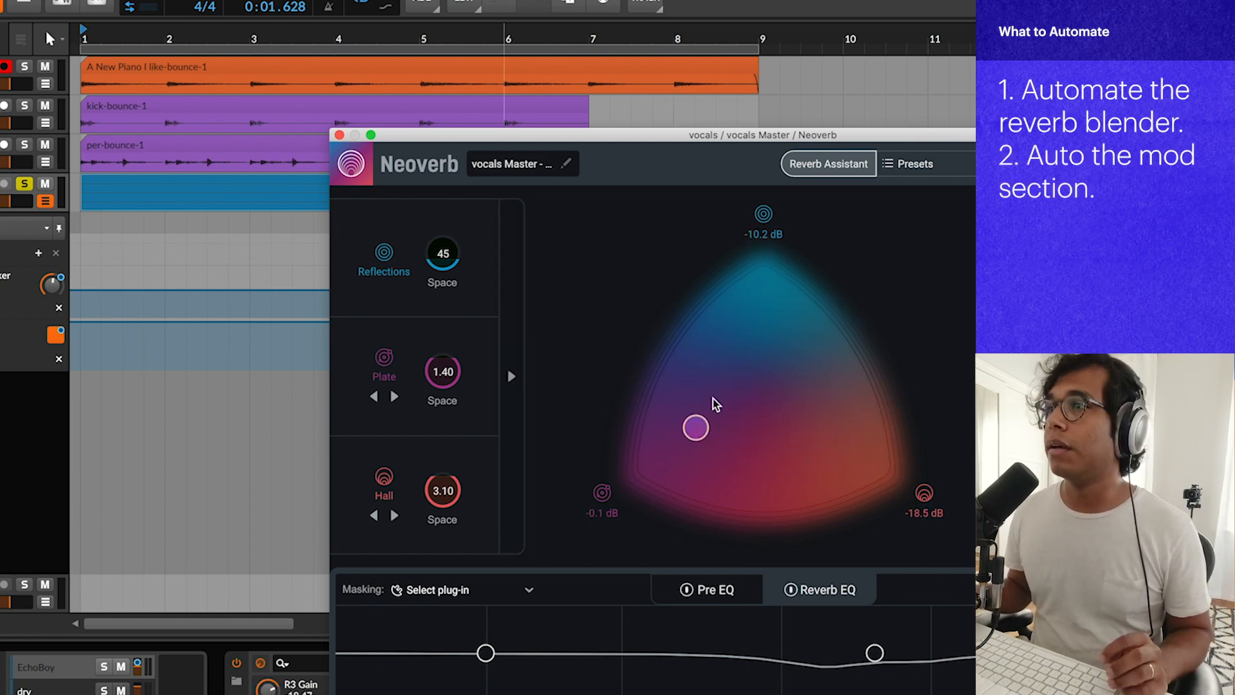
Set the modulation to 2.52 Hz rate and 66% depth, and lower Dry/Wet to about 25%.
{"action": "left_click_drag", "start_coordinate": [932, 171], "coordinate": [893, 131]}
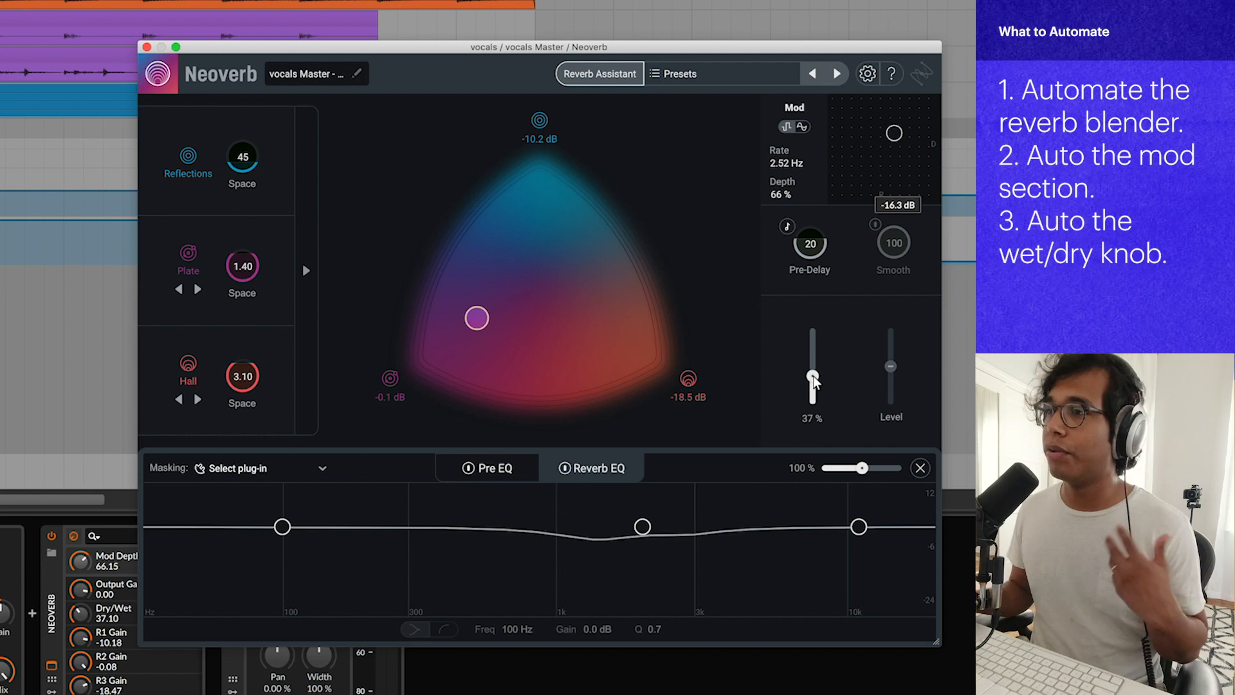
{"action": "mouse_move", "coordinate": [814, 363]}
{"action": "left_mouse_down"}
{"action": "mouse_move", "coordinate": [814, 396]}
{"action": "mouse_move", "coordinate": [824, 381]}
{"action": "left_mouse_up"}
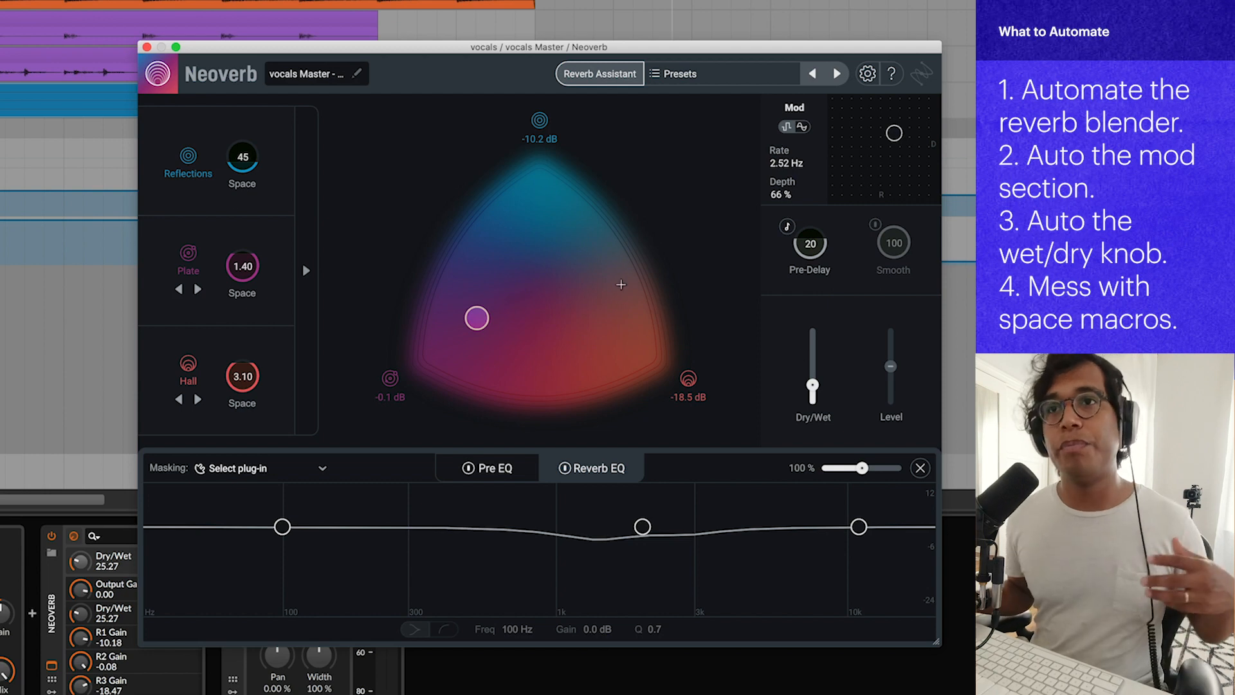
Reposition the Neoverb window and record reverb blender automation on the vocals, sweeping from the Plate side up to the Reflections corner during playback.
{"action": "left_click_drag", "start_coordinate": [193, 56], "coordinate": [245, 206]}
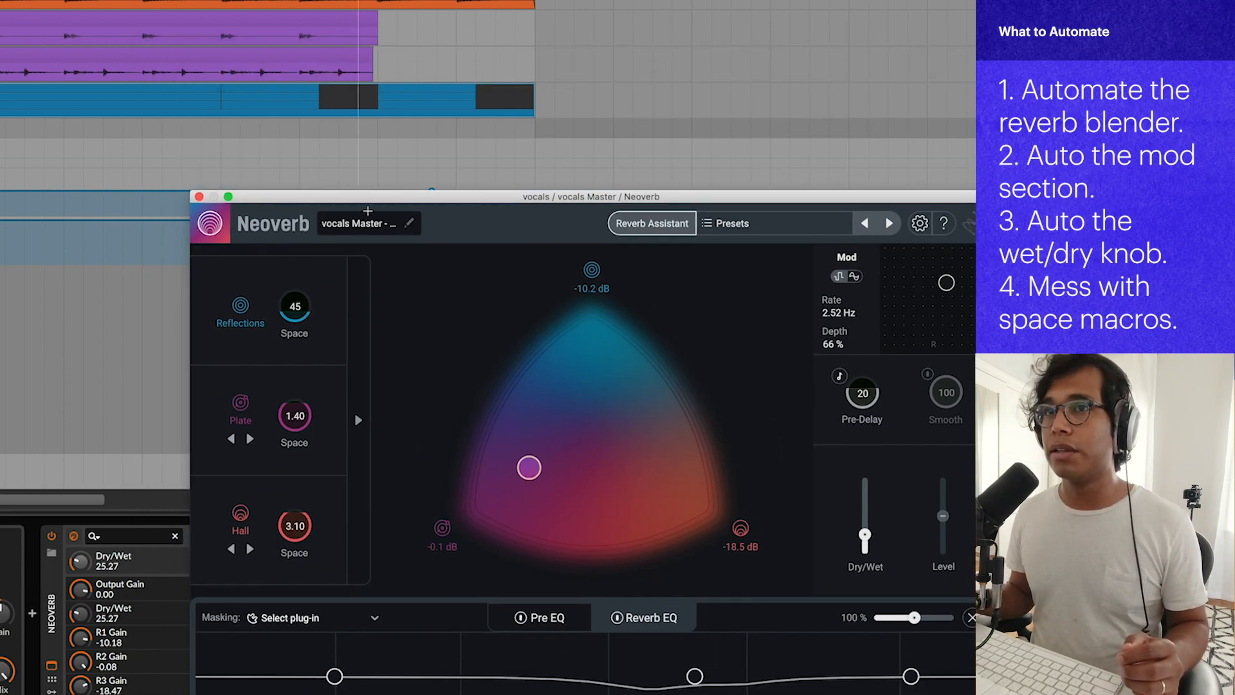
{"action": "mouse_move", "coordinate": [529, 467]}
{"action": "left_mouse_down"}
{"action": "mouse_move", "coordinate": [543, 450]}
{"action": "mouse_move", "coordinate": [587, 444]}
{"action": "mouse_move", "coordinate": [570, 405]}
{"action": "mouse_move", "coordinate": [526, 465]}
{"action": "left_mouse_up"}
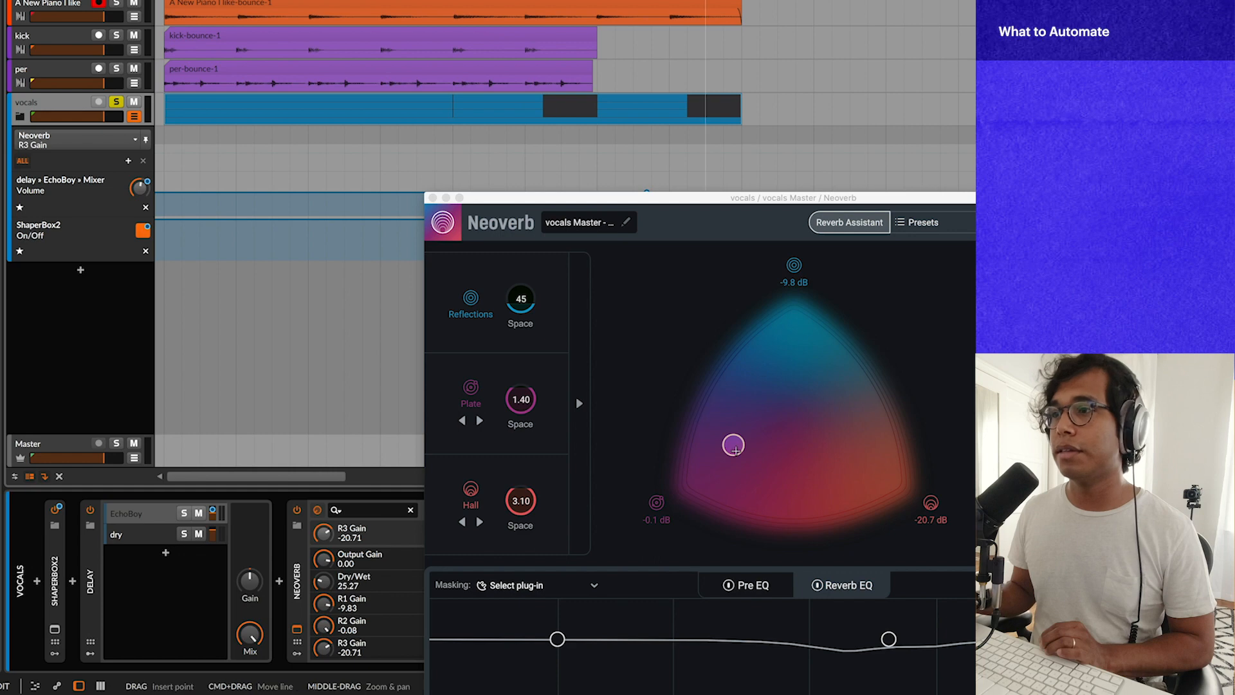
{"action": "left_click", "coordinate": [737, 450]}
{"action": "key", "text": "space"}
{"action": "mouse_move", "coordinate": [737, 452]}
{"action": "left_mouse_down"}
{"action": "mouse_move", "coordinate": [724, 441]}
{"action": "mouse_move", "coordinate": [724, 453]}
{"action": "mouse_move", "coordinate": [804, 472]}
{"action": "mouse_move", "coordinate": [869, 472]}
{"action": "mouse_move", "coordinate": [763, 461]}
{"action": "mouse_move", "coordinate": [864, 463]}
{"action": "mouse_move", "coordinate": [788, 469]}
{"action": "mouse_move", "coordinate": [880, 483]}
{"action": "mouse_move", "coordinate": [802, 340]}
{"action": "left_mouse_up"}
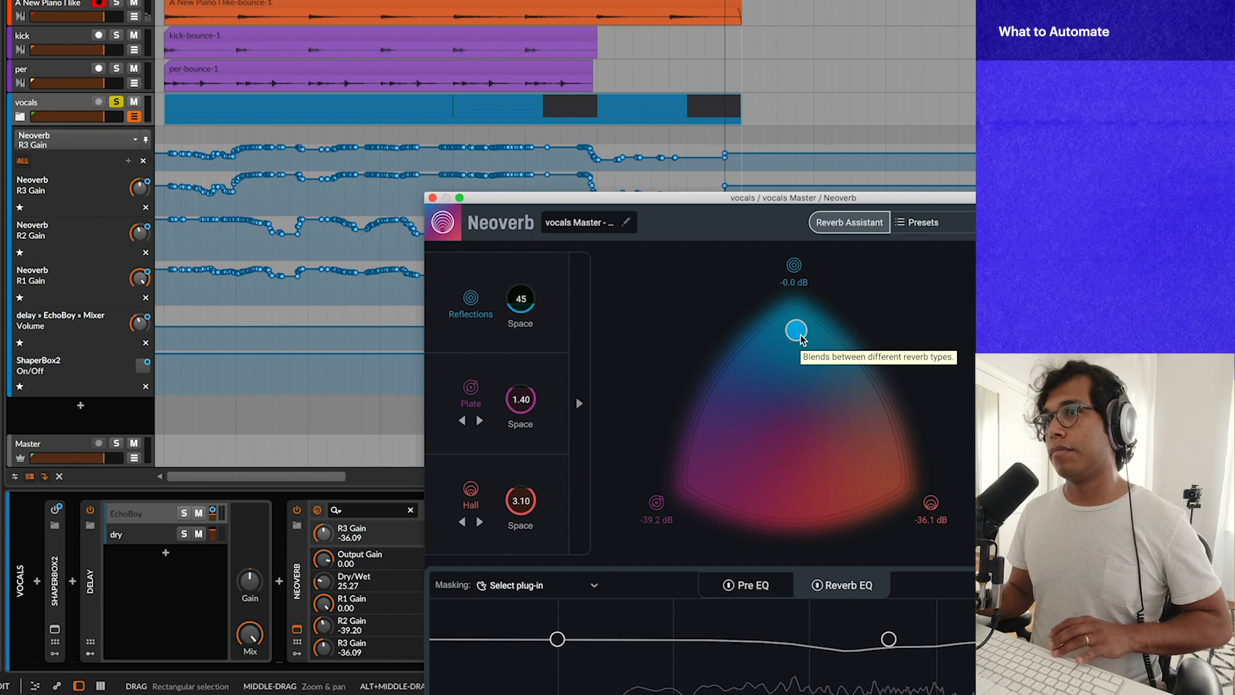
{"action": "key", "text": "space"}
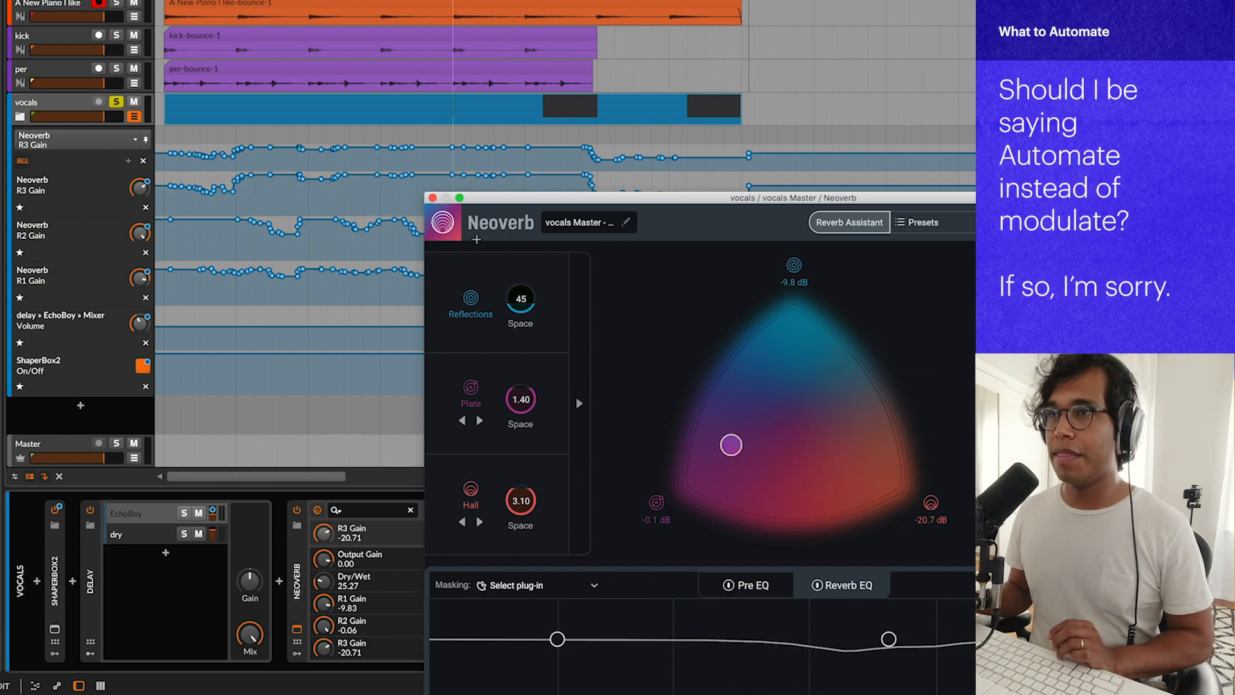
{"action": "left_click", "coordinate": [597, 139]}
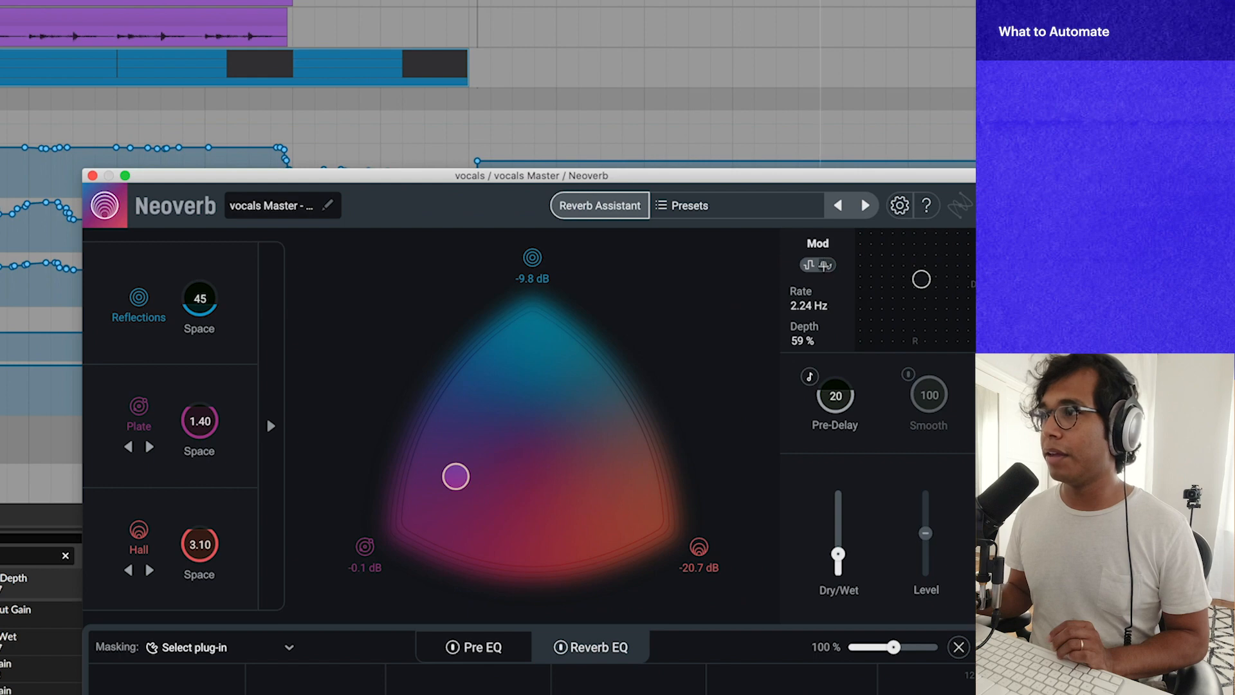
Set the modulation to 0.76 Hz rate and 13% depth, record Mod Rate and Mod Depth automation, and close the Neoverb window.
{"action": "left_click", "coordinate": [825, 265]}
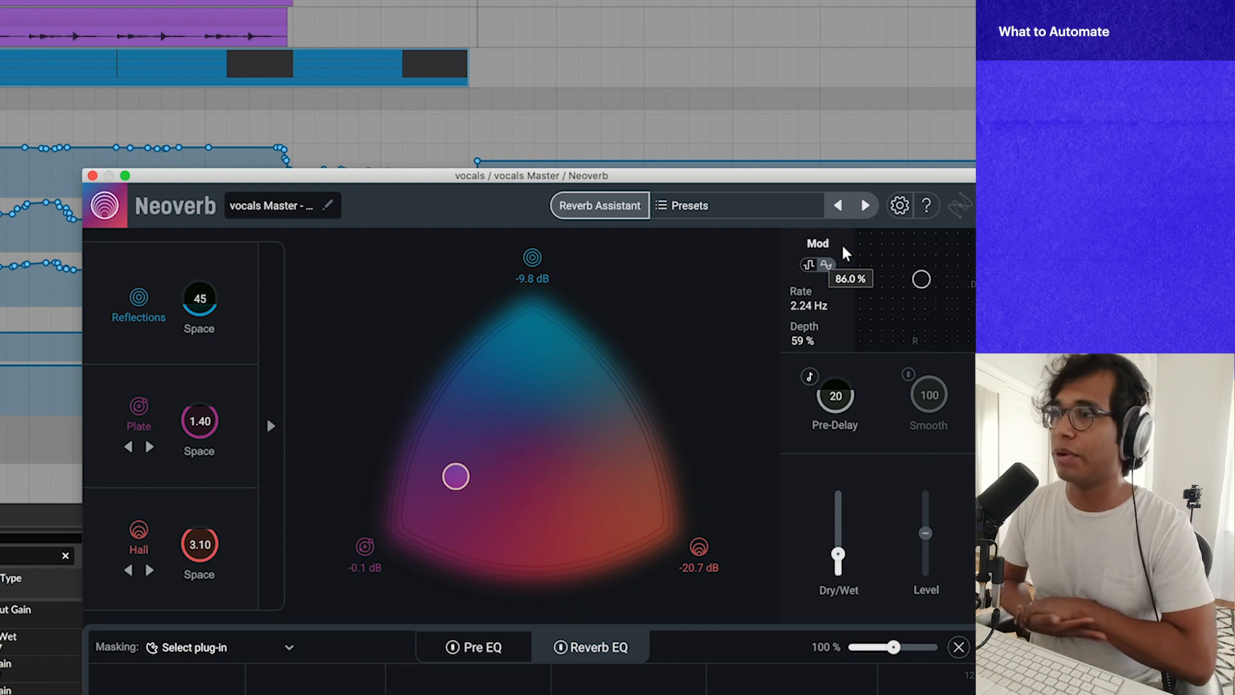
{"action": "left_click_drag", "start_coordinate": [921, 278], "coordinate": [940, 321]}
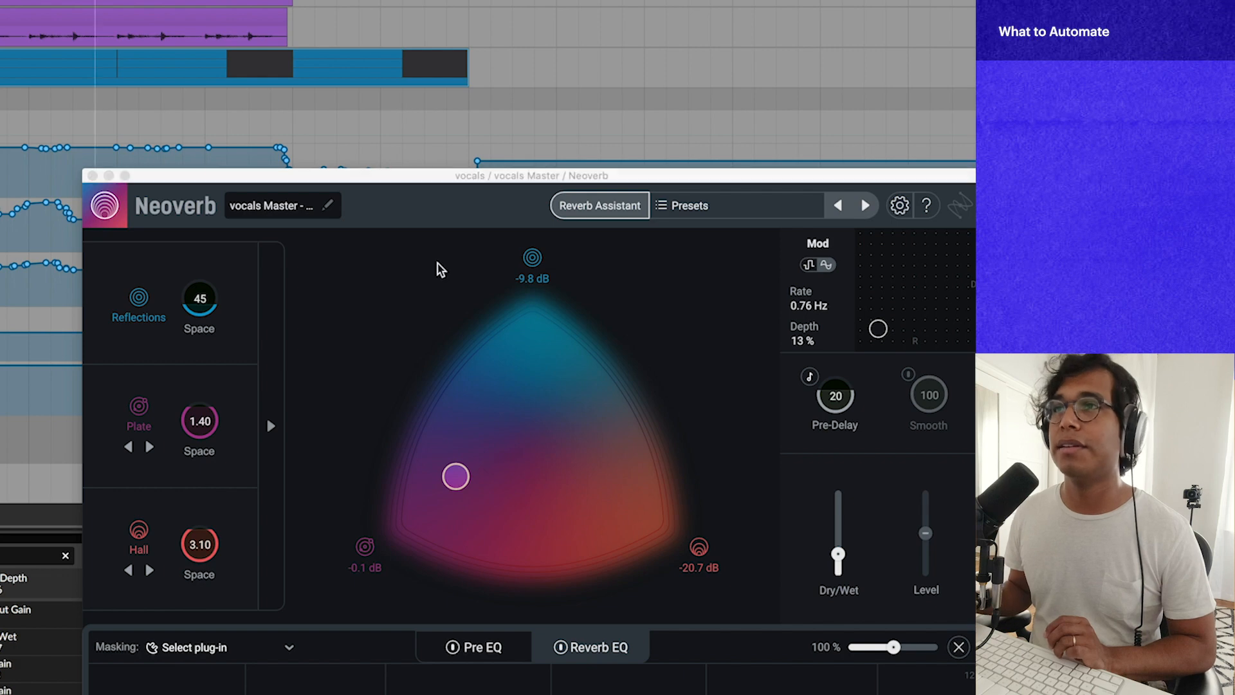
{"action": "mouse_move", "coordinate": [878, 329]}
{"action": "left_mouse_down"}
{"action": "mouse_move", "coordinate": [871, 303]}
{"action": "mouse_move", "coordinate": [893, 316]}
{"action": "mouse_move", "coordinate": [935, 270]}
{"action": "mouse_move", "coordinate": [888, 265]}
{"action": "mouse_move", "coordinate": [965, 259]}
{"action": "mouse_move", "coordinate": [959, 286]}
{"action": "mouse_move", "coordinate": [873, 328]}
{"action": "mouse_move", "coordinate": [890, 321]}
{"action": "mouse_move", "coordinate": [888, 273]}
{"action": "mouse_move", "coordinate": [969, 271]}
{"action": "mouse_move", "coordinate": [951, 264]}
{"action": "mouse_move", "coordinate": [889, 326]}
{"action": "mouse_move", "coordinate": [964, 253]}
{"action": "mouse_move", "coordinate": [968, 283]}
{"action": "mouse_move", "coordinate": [965, 258]}
{"action": "mouse_move", "coordinate": [929, 300]}
{"action": "mouse_move", "coordinate": [882, 311]}
{"action": "mouse_move", "coordinate": [863, 343]}
{"action": "left_mouse_up"}
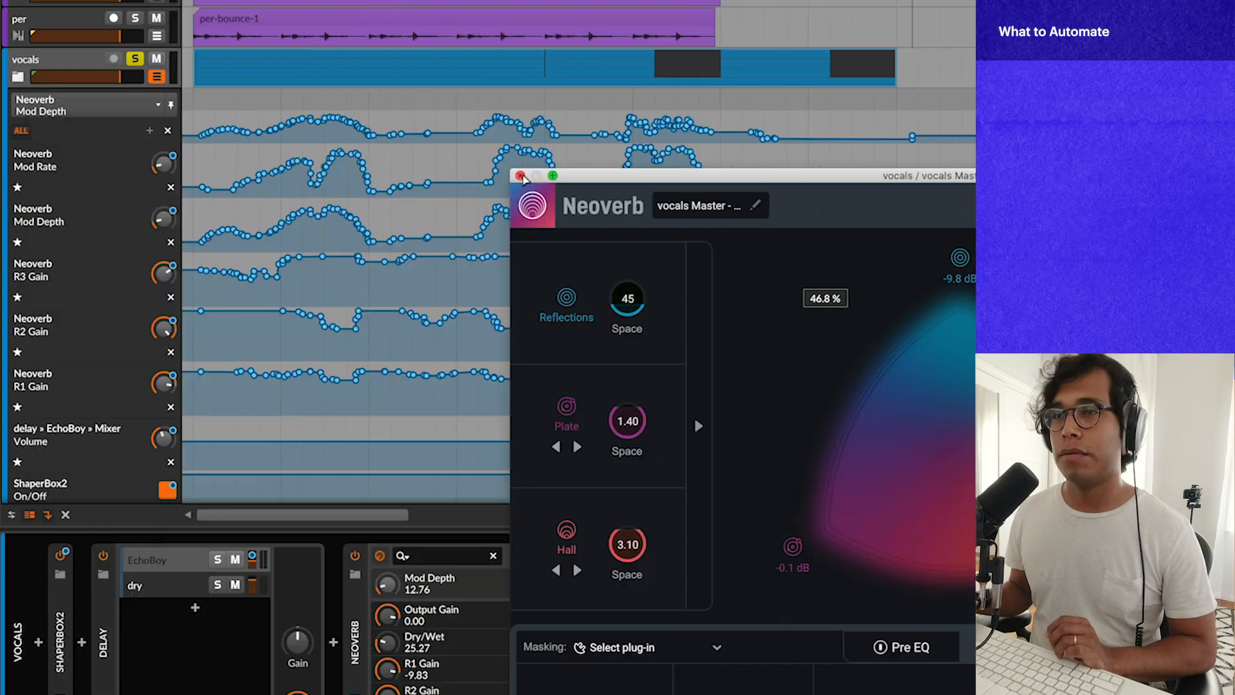
{"action": "left_click", "coordinate": [520, 175]}
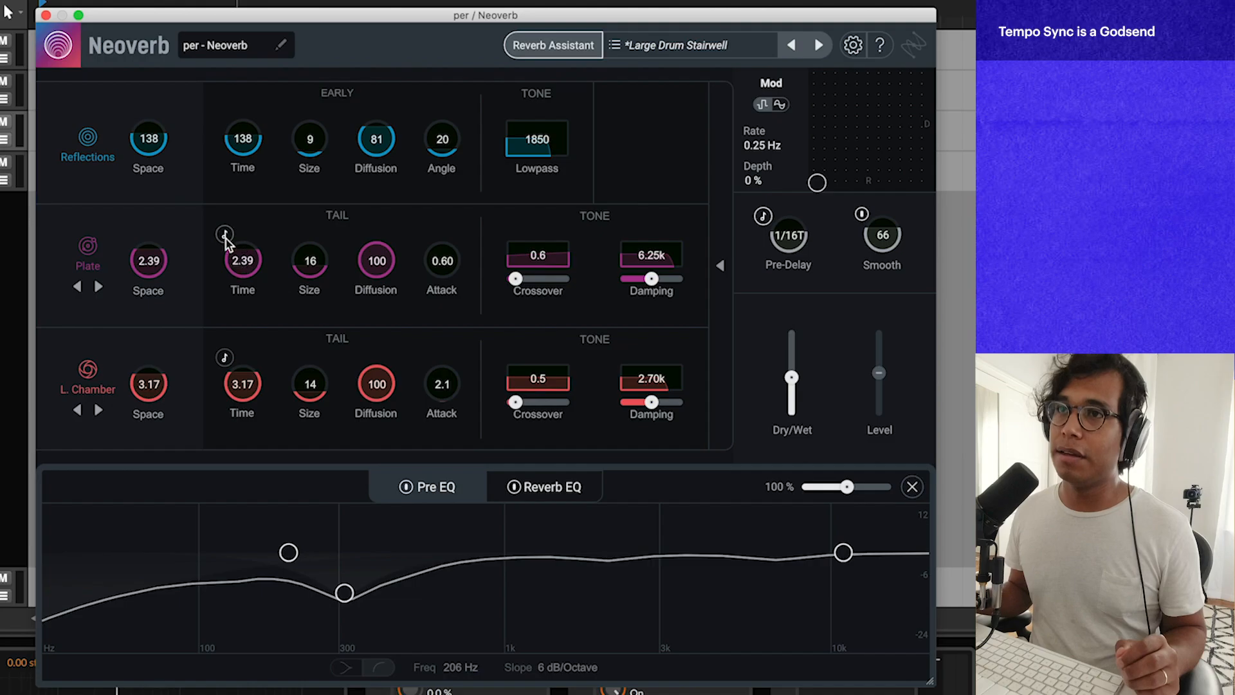
Switch tempo sync on and back off for the Plate and Large Chamber times, and turn off Pre-Delay sync.
{"action": "left_click", "coordinate": [225, 234]}
{"action": "left_click", "coordinate": [224, 357]}
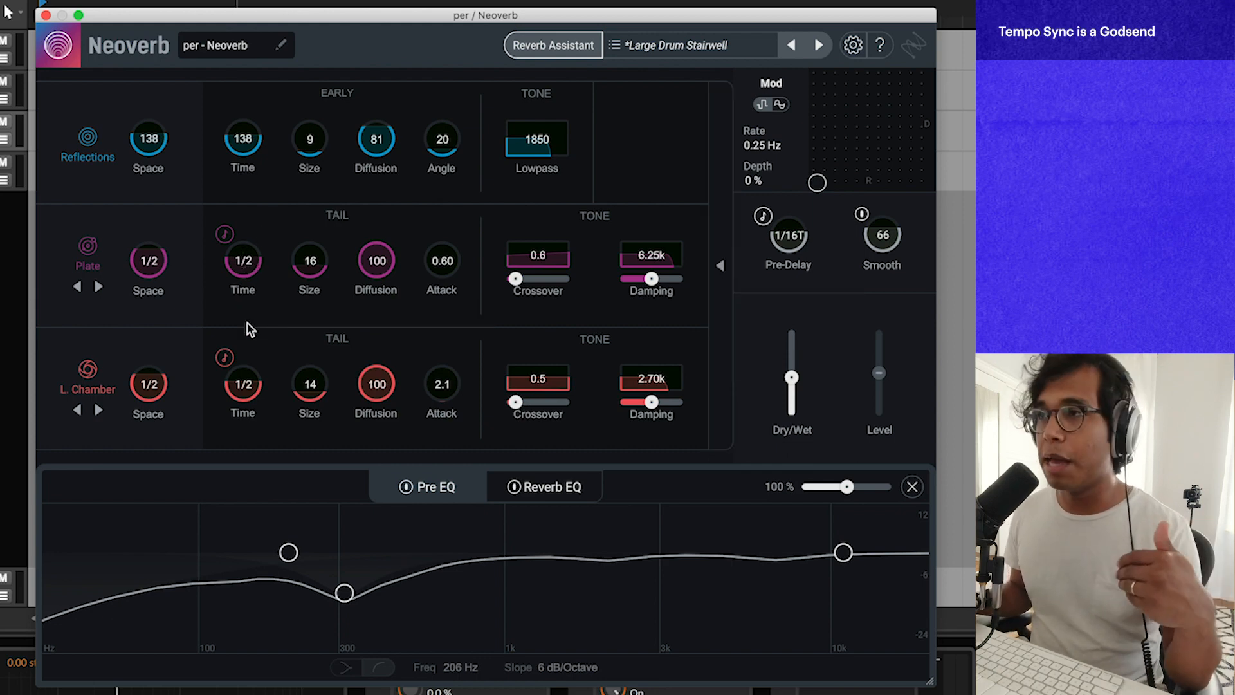
{"action": "left_click", "coordinate": [763, 216]}
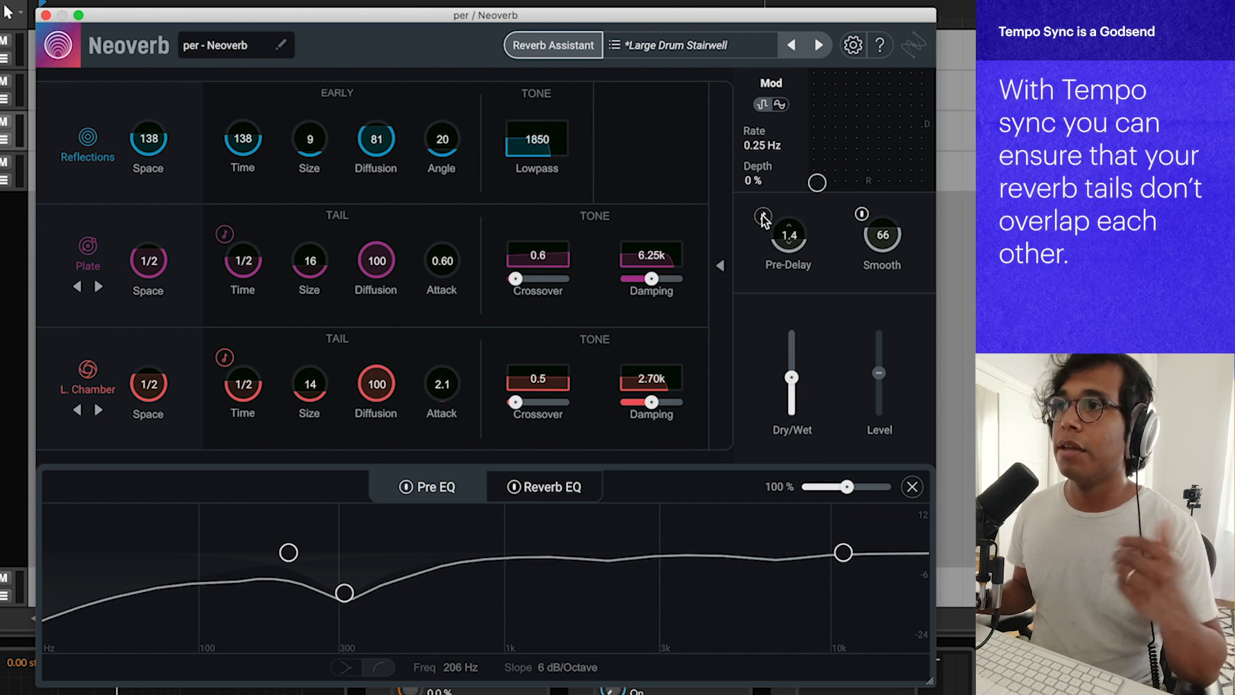
{"action": "left_click", "coordinate": [227, 357]}
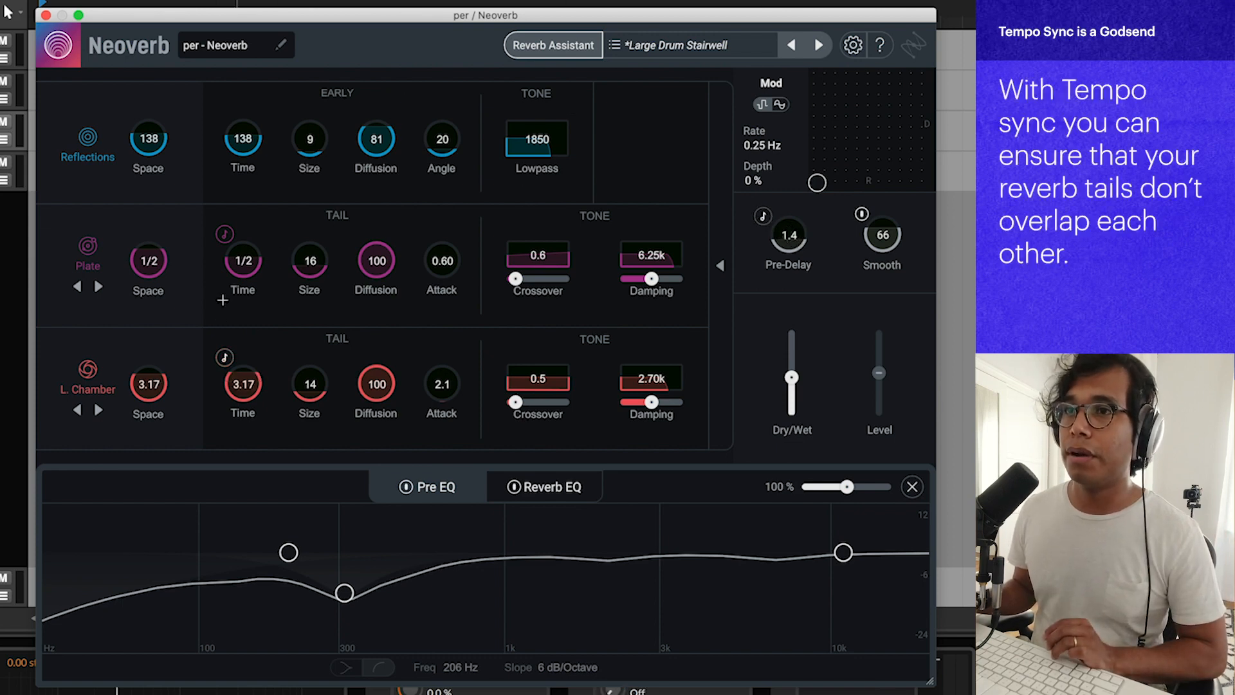
{"action": "left_click", "coordinate": [225, 236]}
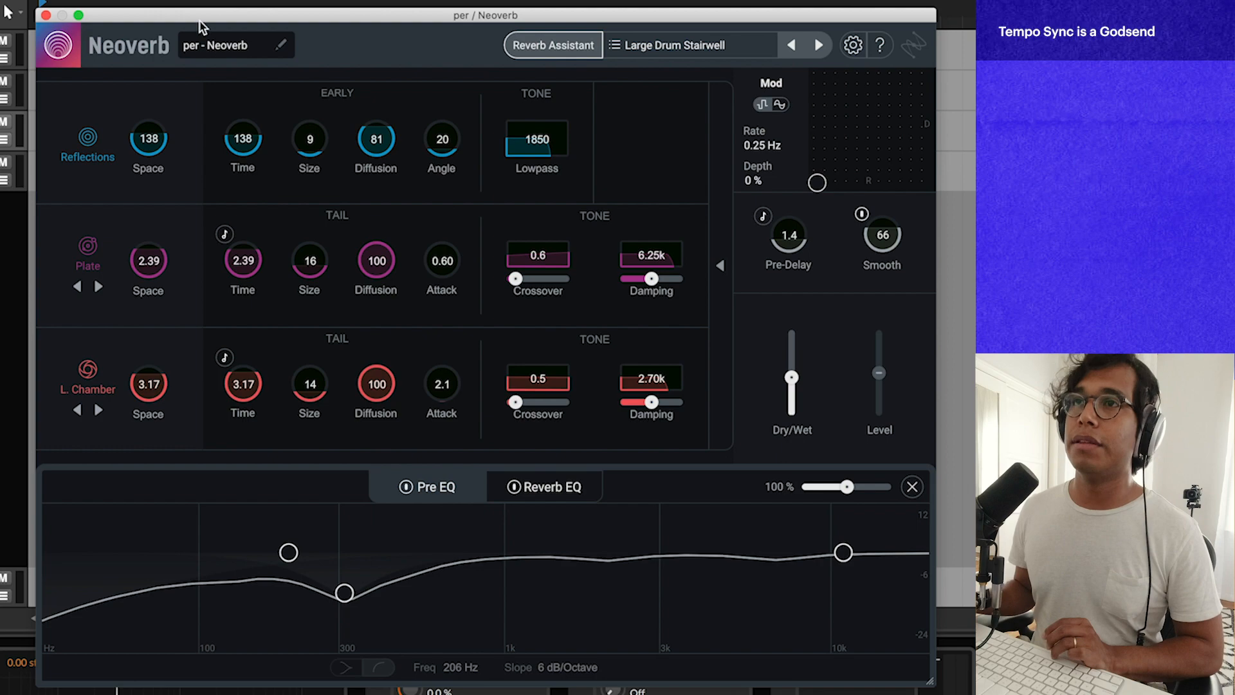
Reposition the per track's Neoverb window to uncover the arrangement and select the per-bounce-1 clip.
{"action": "left_click_drag", "start_coordinate": [203, 18], "coordinate": [198, 164]}
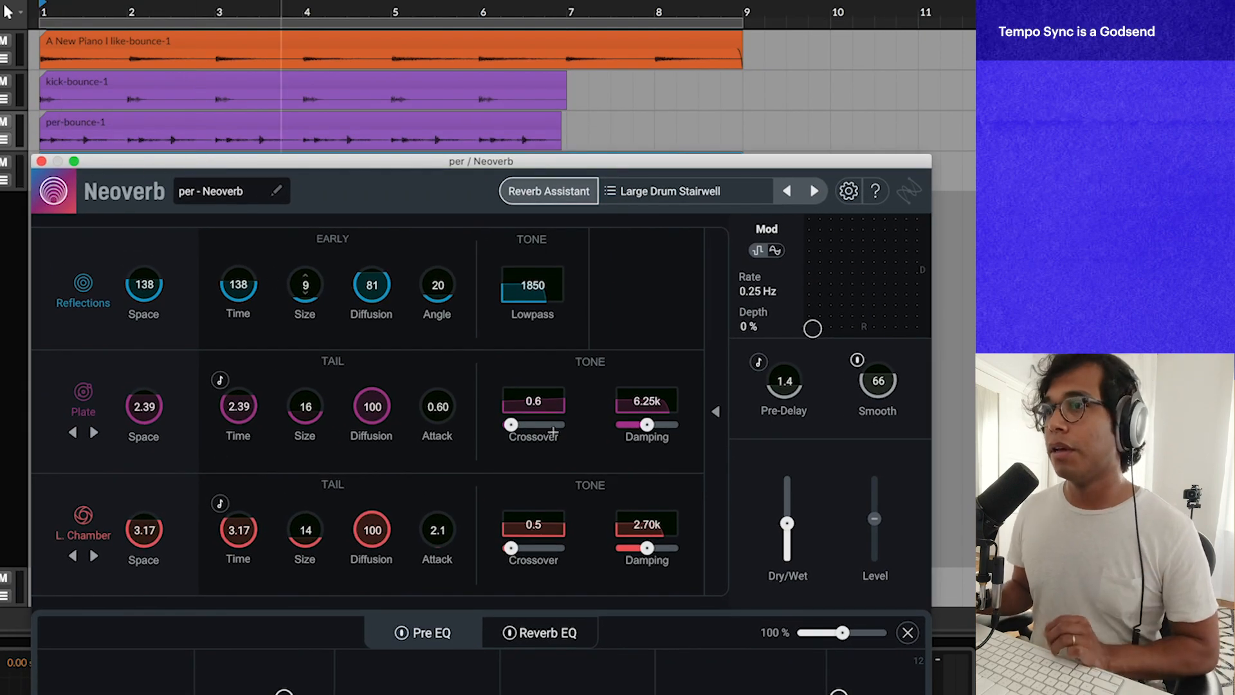
{"action": "mouse_move", "coordinate": [786, 531]}
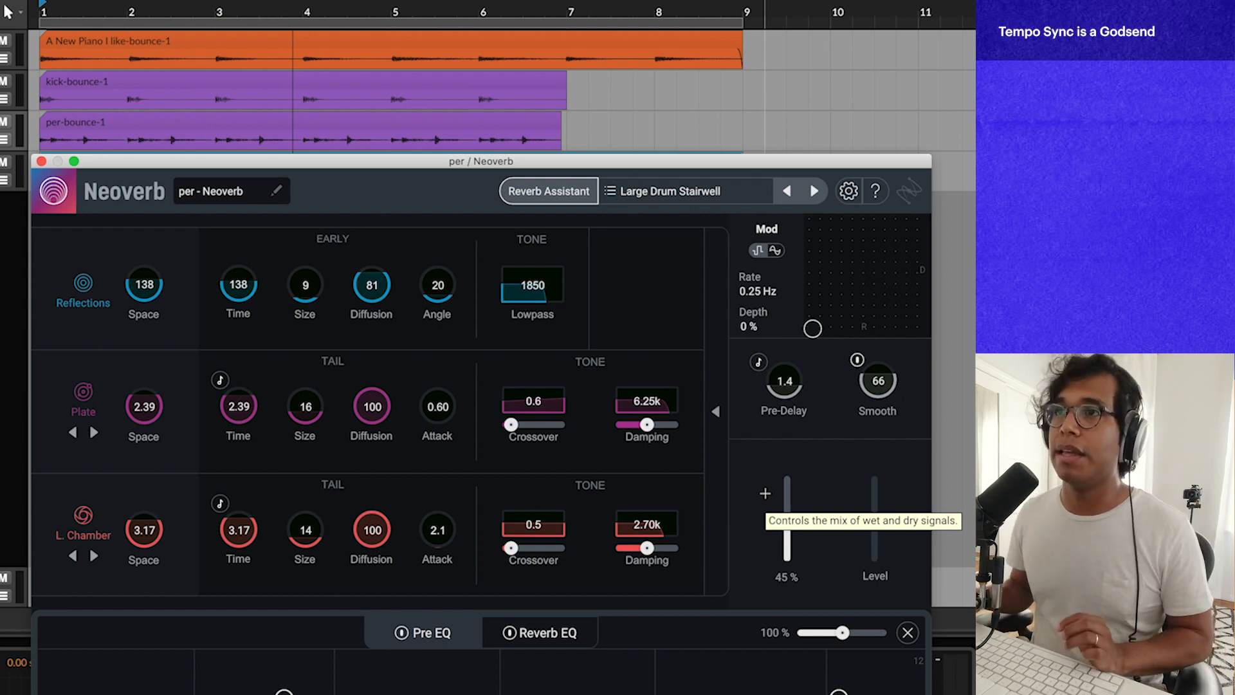
{"action": "left_click", "coordinate": [510, 129]}
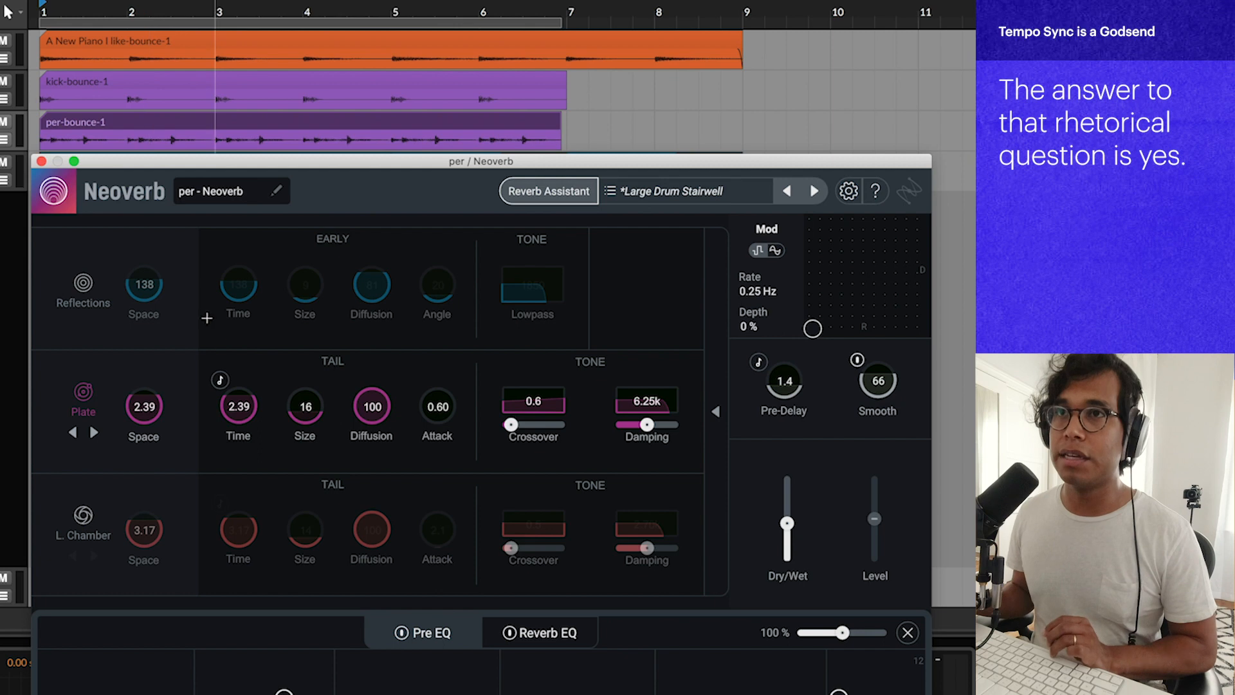
Sync the Plate time to tempo, try 1T, set it to 1/2, and compare the tail with sync off and on.
{"action": "left_click", "coordinate": [221, 379]}
{"action": "left_click_drag", "start_coordinate": [238, 411], "coordinate": [254, 390]}
{"action": "left_click", "coordinate": [87, 138]}
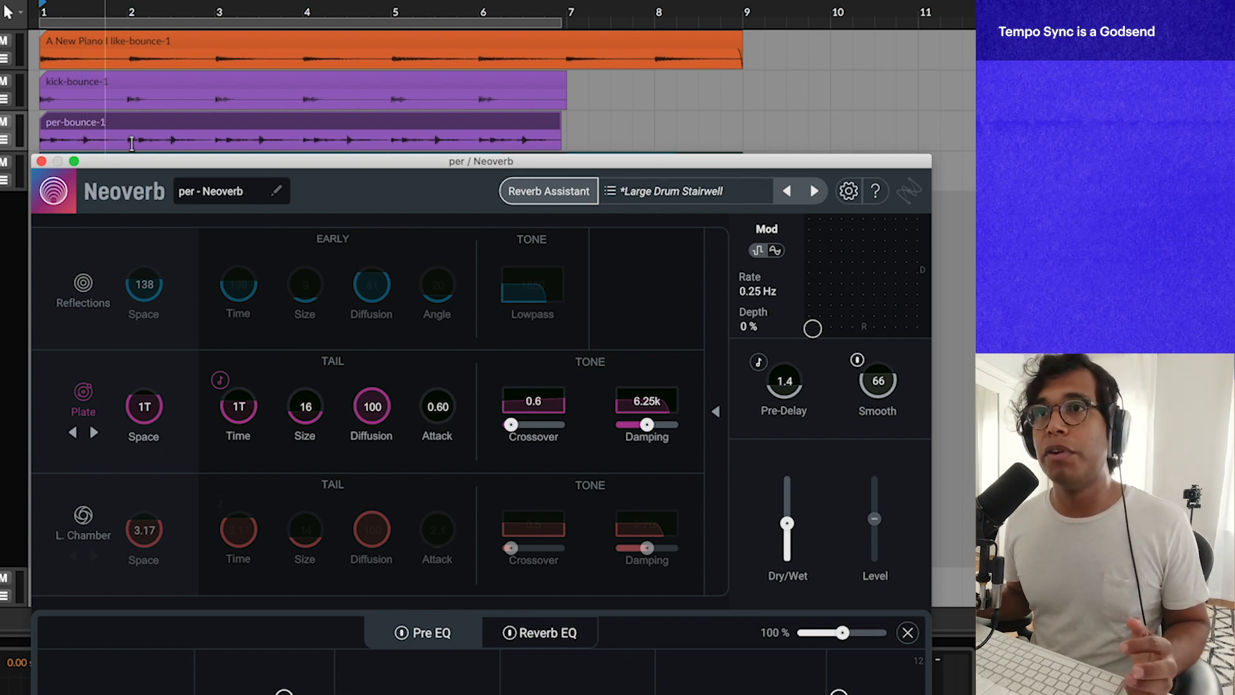
{"action": "scroll", "coordinate": [249, 441], "scroll_direction": "down", "scroll_amount": 2}
{"action": "left_click_drag", "start_coordinate": [249, 441], "coordinate": [250, 426]}
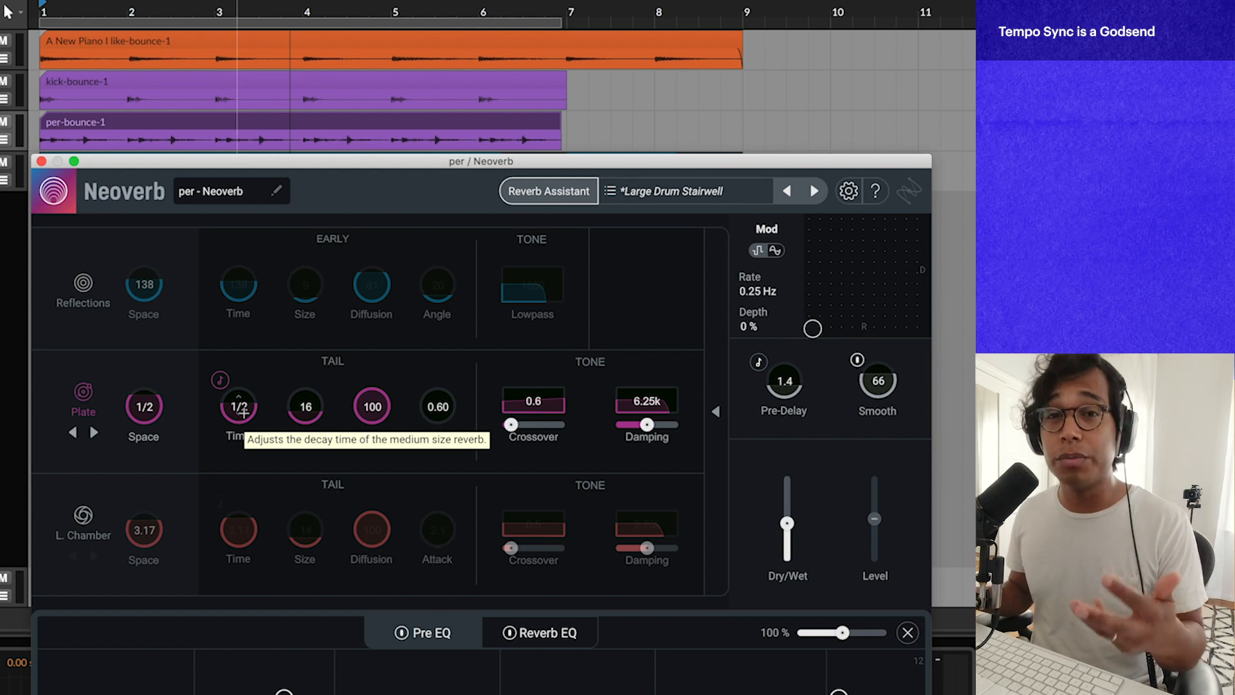
{"action": "left_click", "coordinate": [221, 380]}
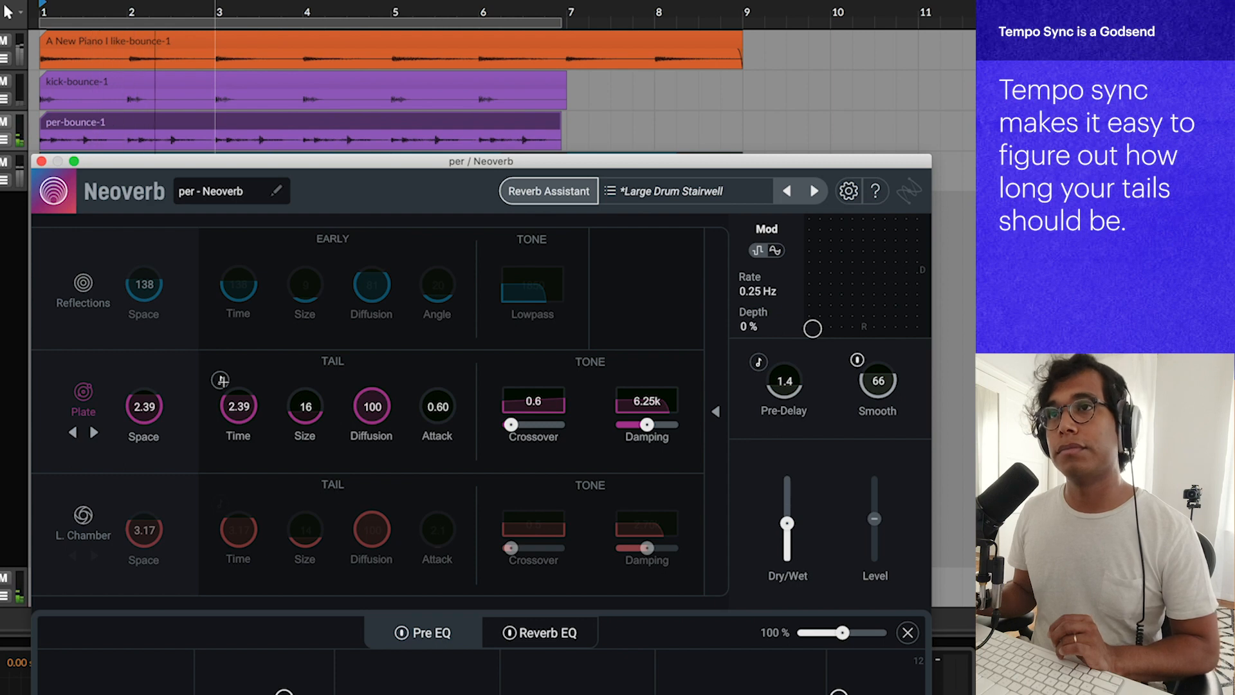
{"action": "left_click", "coordinate": [222, 380]}
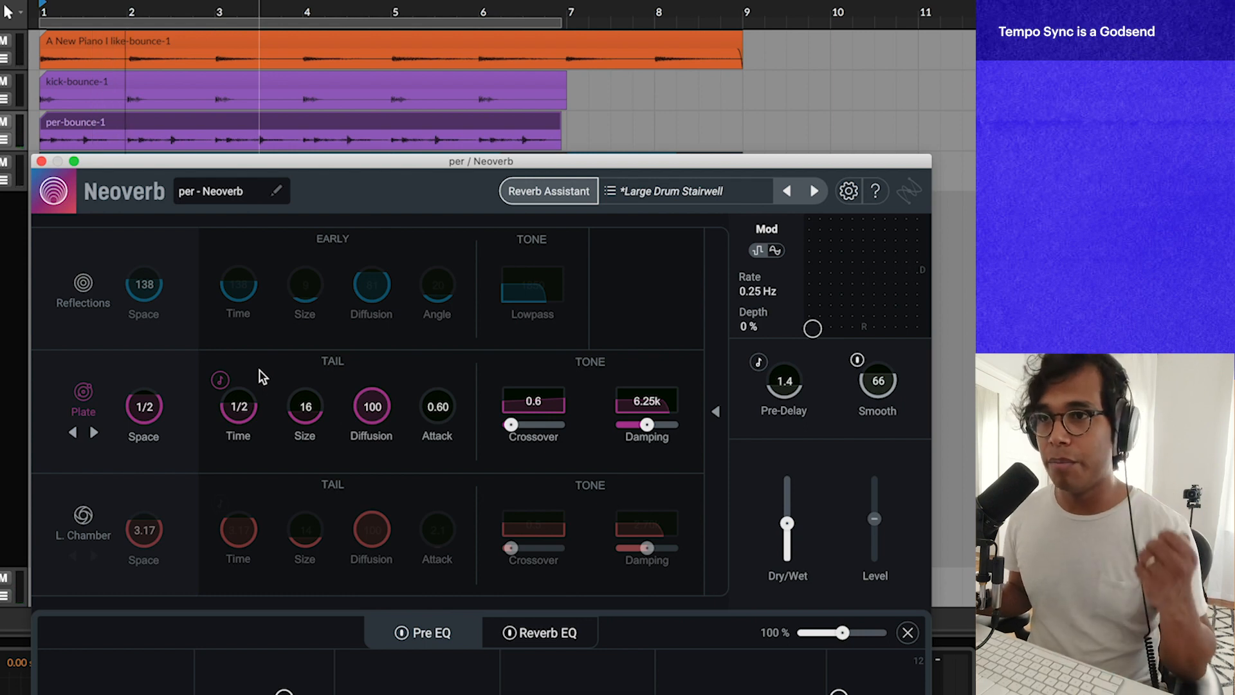
Sync the Pre-Delay to tempo and adjust it through several note values, ending on dotted 1/64.
{"action": "left_click", "coordinate": [759, 362]}
{"action": "left_click_drag", "start_coordinate": [785, 381], "coordinate": [791, 450]}
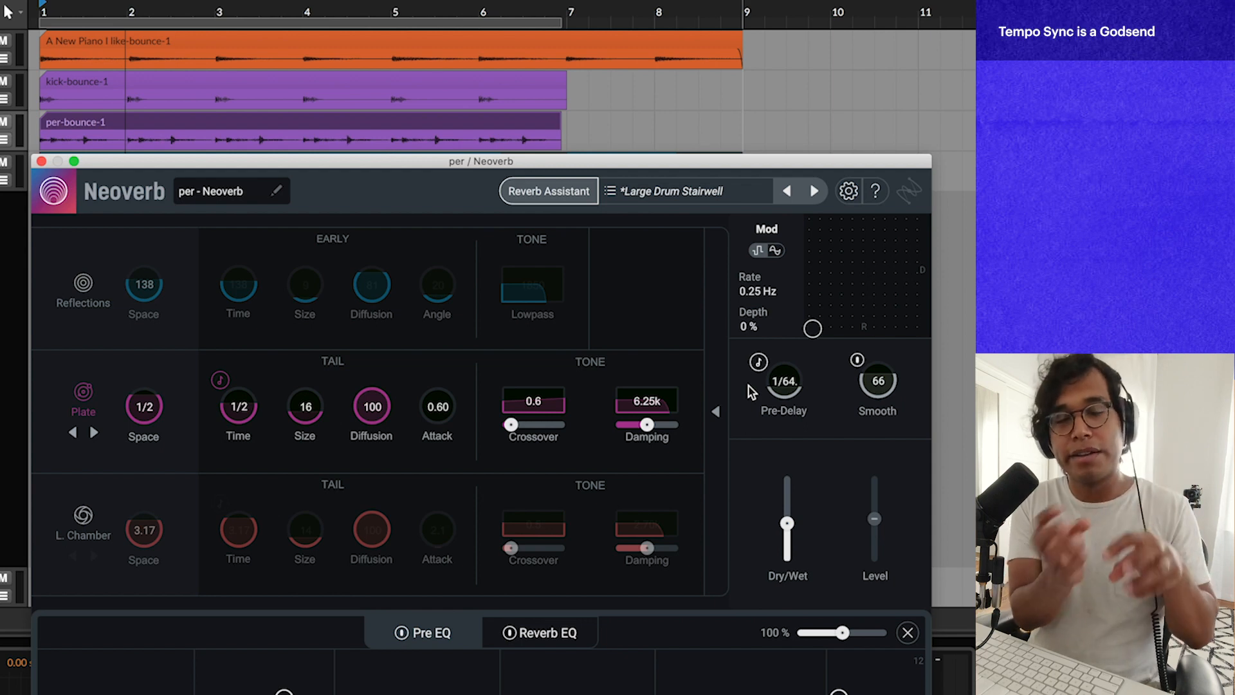
{"action": "left_click_drag", "start_coordinate": [777, 397], "coordinate": [829, 621]}
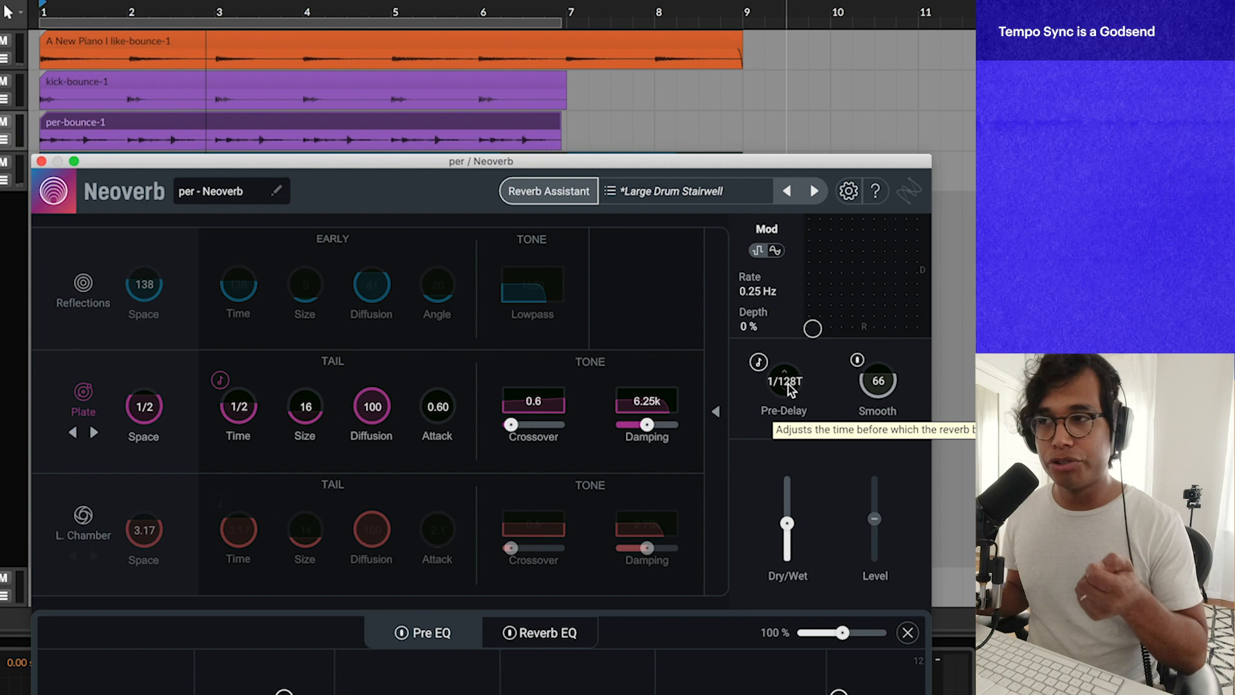
{"action": "left_click_drag", "start_coordinate": [789, 381], "coordinate": [795, 331]}
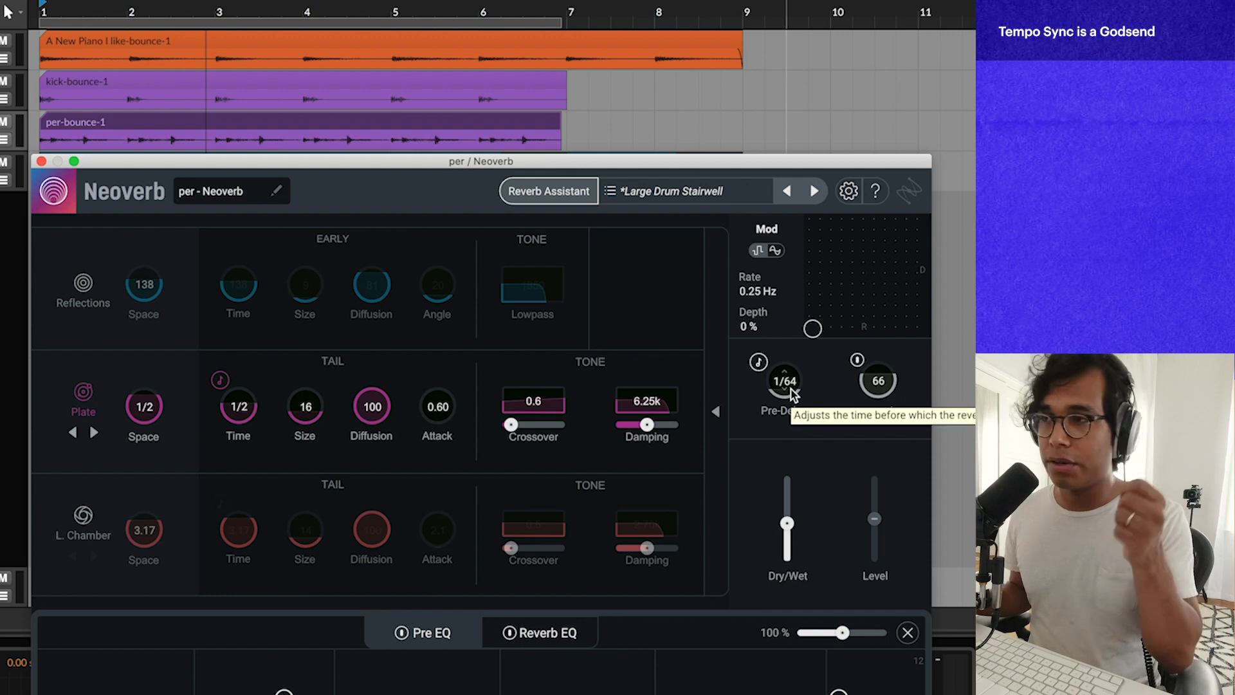
{"action": "mouse_move", "coordinate": [791, 386]}
{"action": "left_mouse_down"}
{"action": "mouse_move", "coordinate": [794, 367]}
{"action": "mouse_move", "coordinate": [795, 386]}
{"action": "left_mouse_up"}
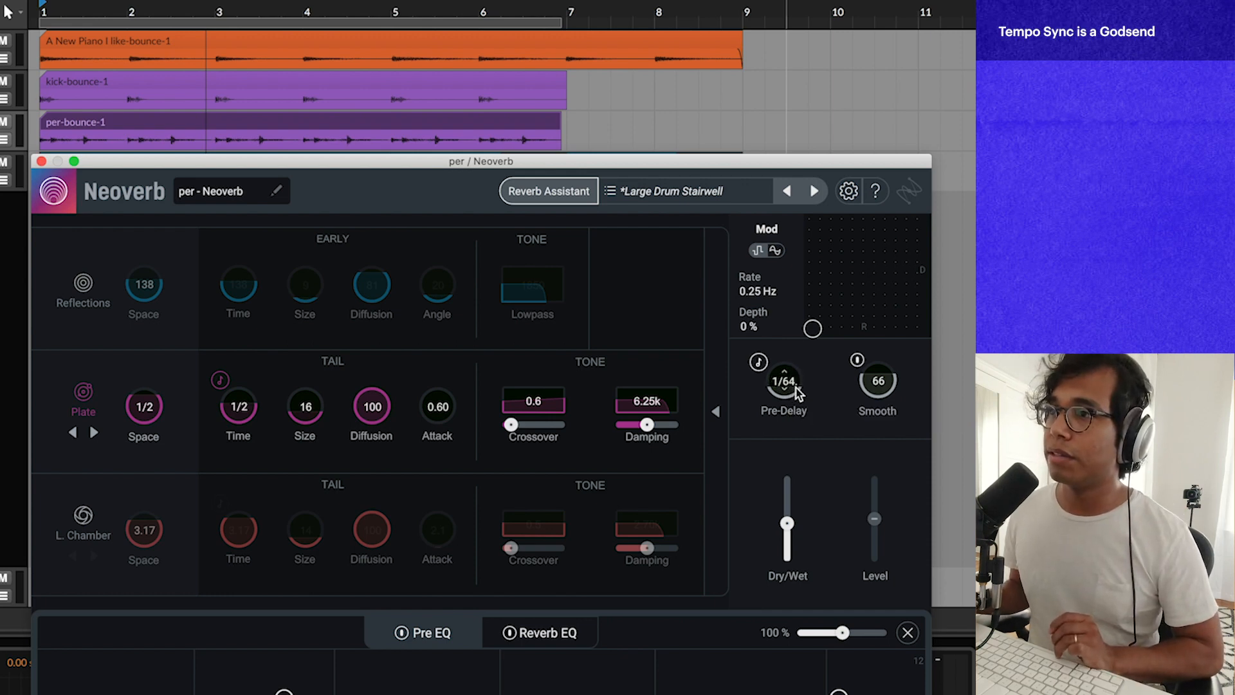
Compare the percussion reverb with Pre-Delay tempo sync off and on during playback, leaving sync on.
{"action": "left_click", "coordinate": [759, 363]}
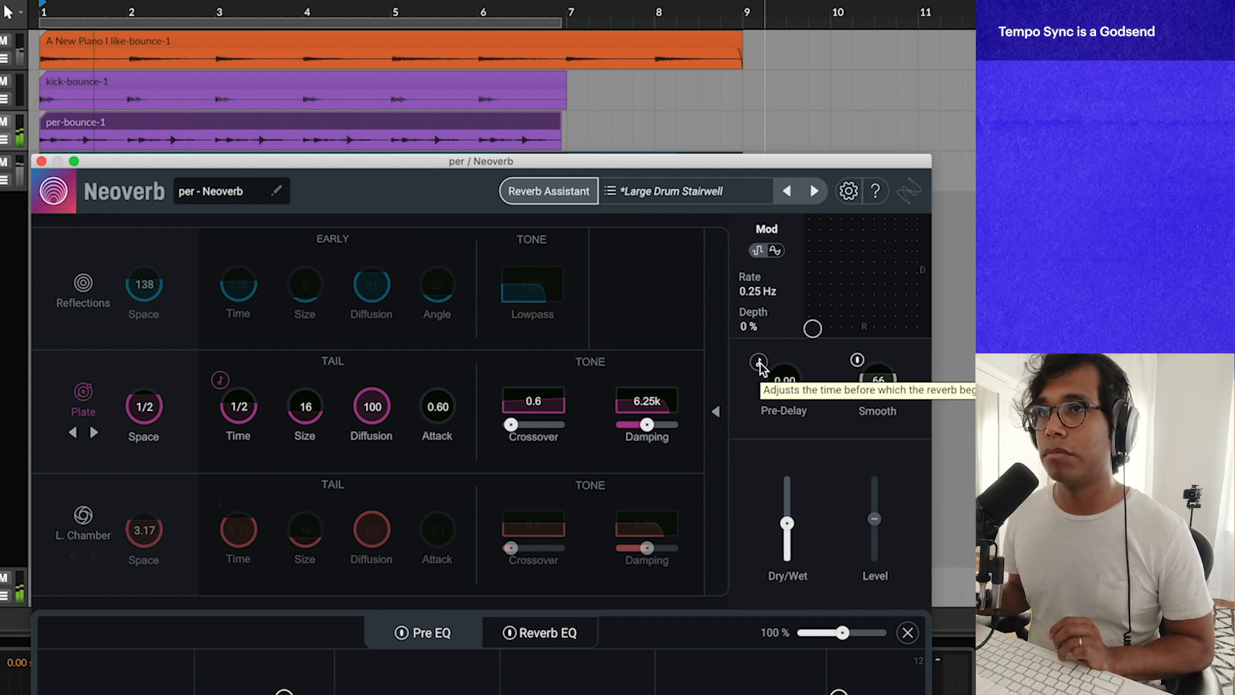
{"action": "left_click", "coordinate": [759, 362]}
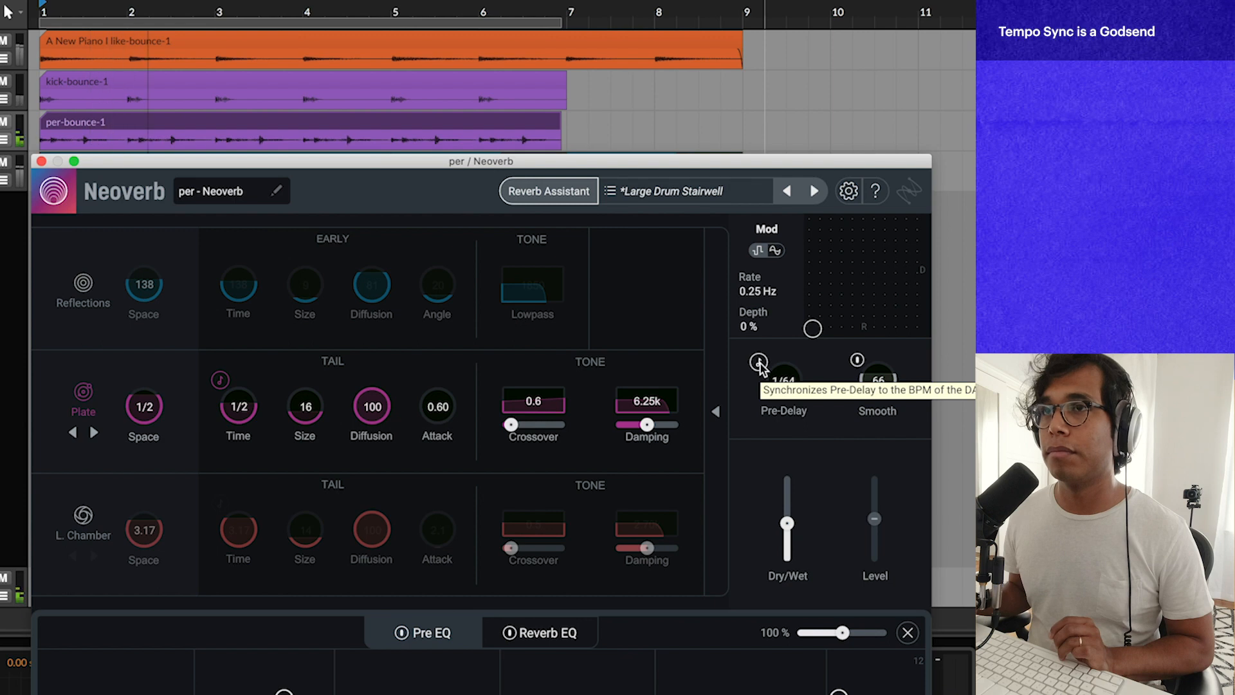
{"action": "left_click", "coordinate": [759, 363]}
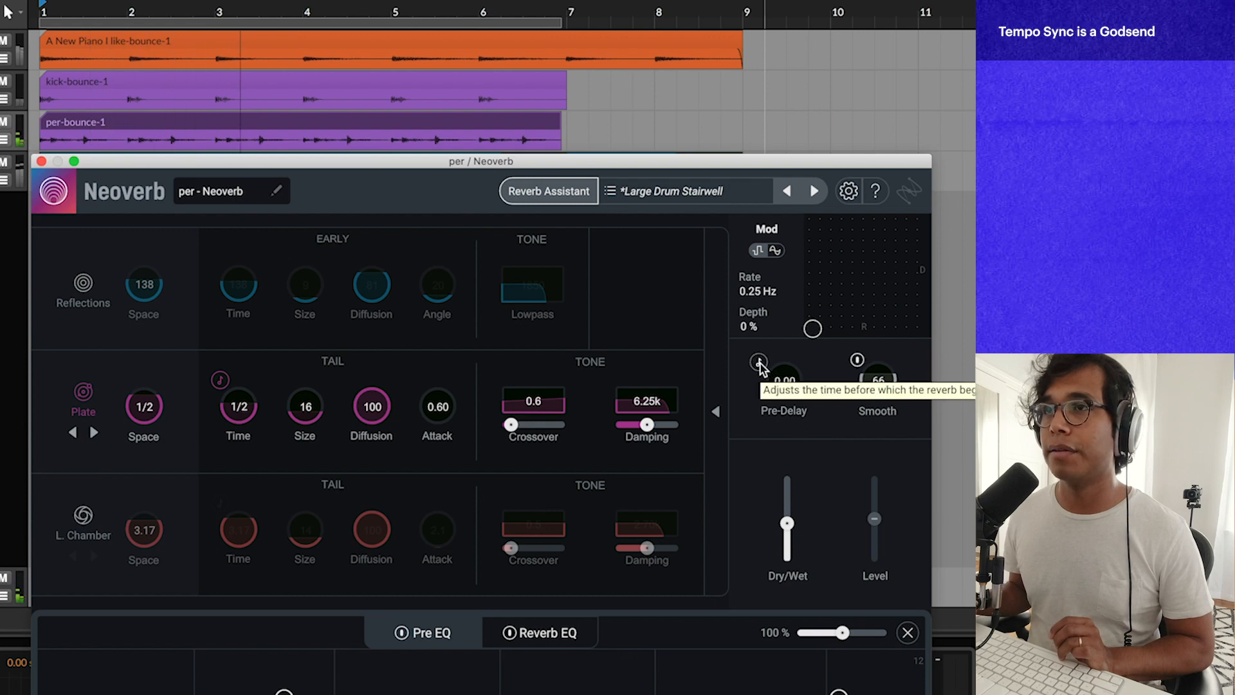
{"action": "left_click", "coordinate": [759, 363]}
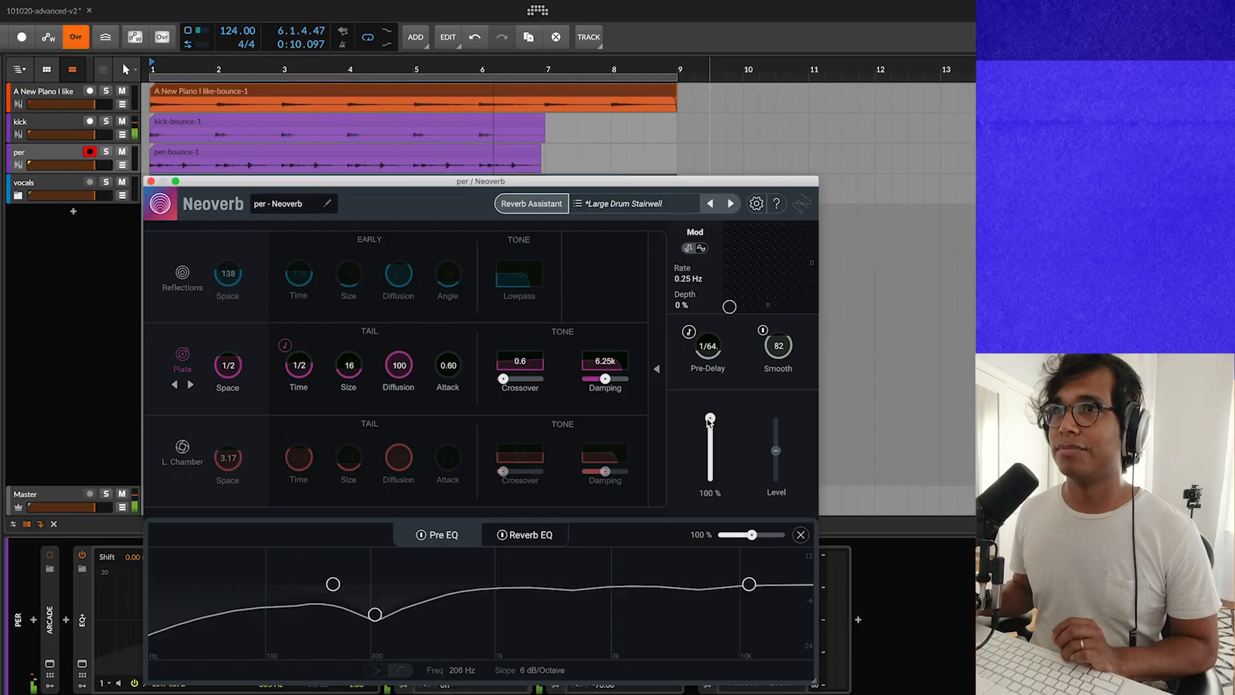
Play the loop, lower the percussion reverb's Dry/Wet to about 48%, and close the Neoverb window.
{"action": "key", "text": "space"}
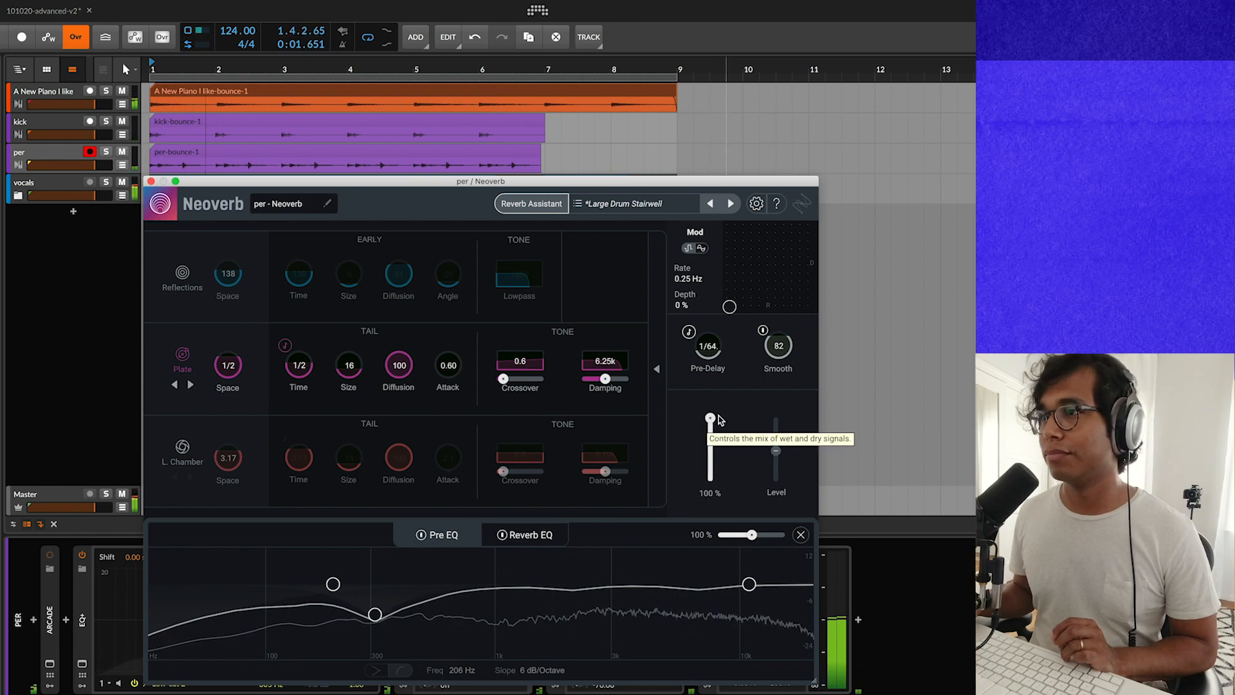
{"action": "left_click_drag", "start_coordinate": [713, 420], "coordinate": [711, 453]}
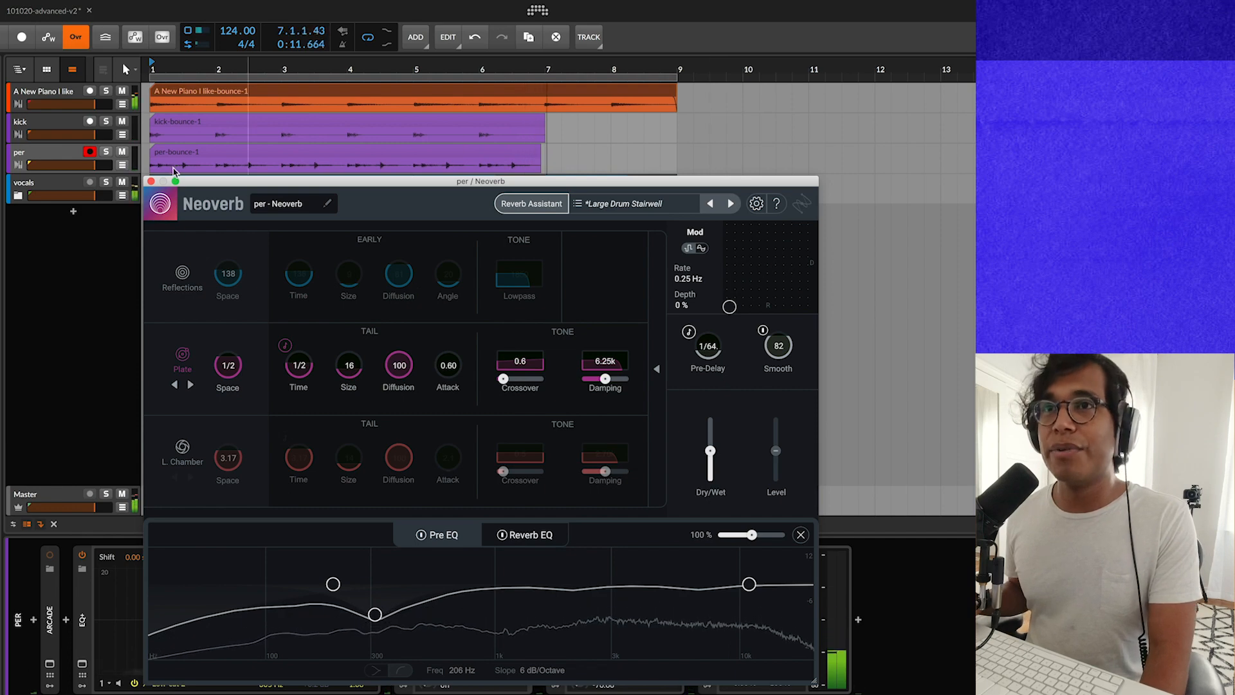
{"action": "left_click", "coordinate": [151, 181]}
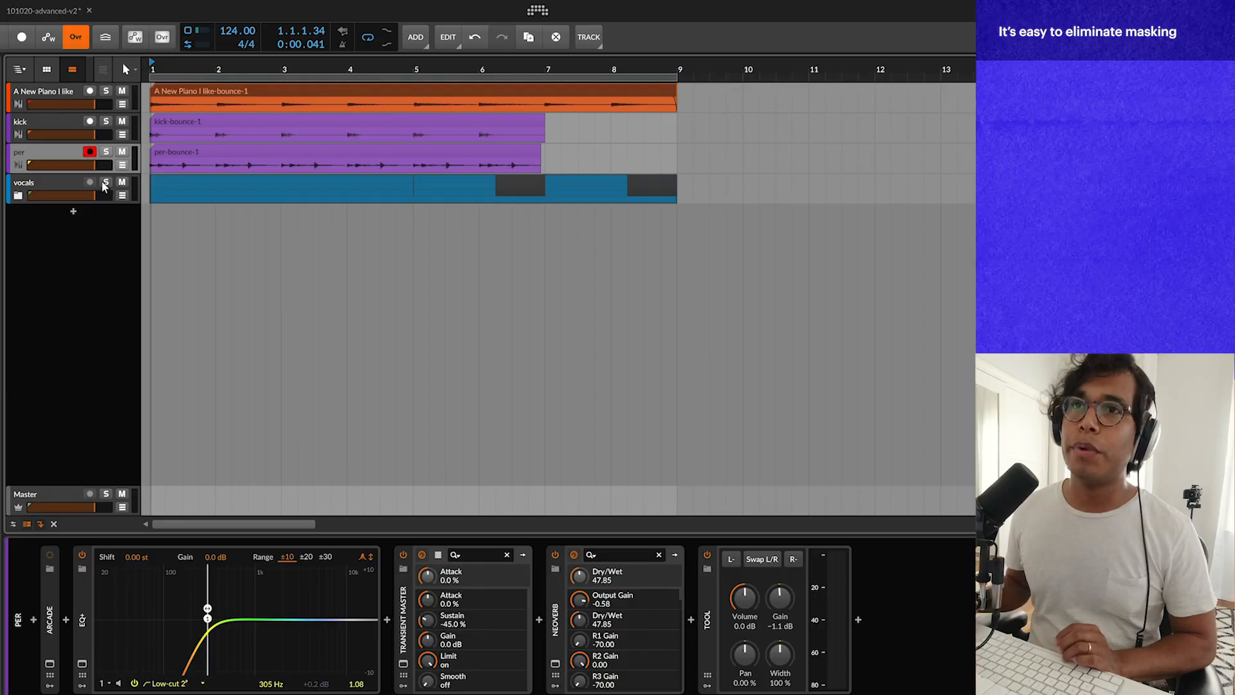
Solo the vocals and A New Piano I like tracks, play them together, and select the vocals track.
{"action": "left_click", "coordinate": [107, 182]}
{"action": "left_click", "coordinate": [52, 186]}
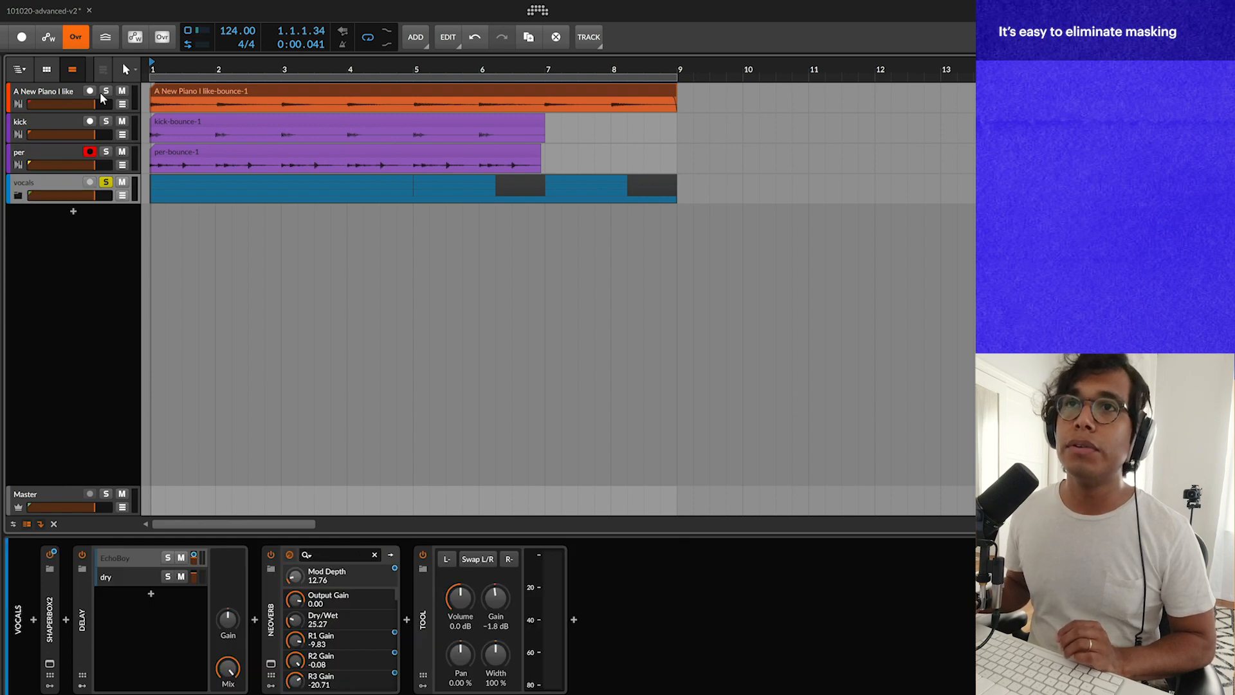
{"action": "left_click", "coordinate": [106, 91]}
{"action": "left_click", "coordinate": [62, 94]}
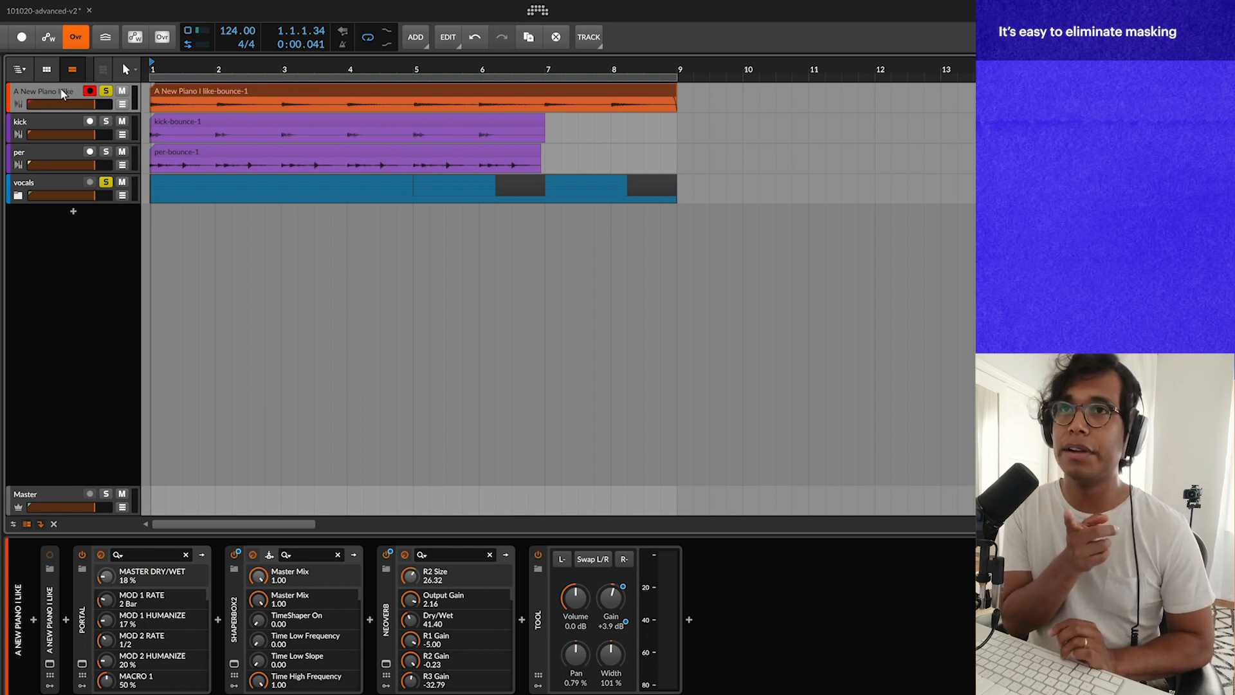
{"action": "key", "text": "space"}
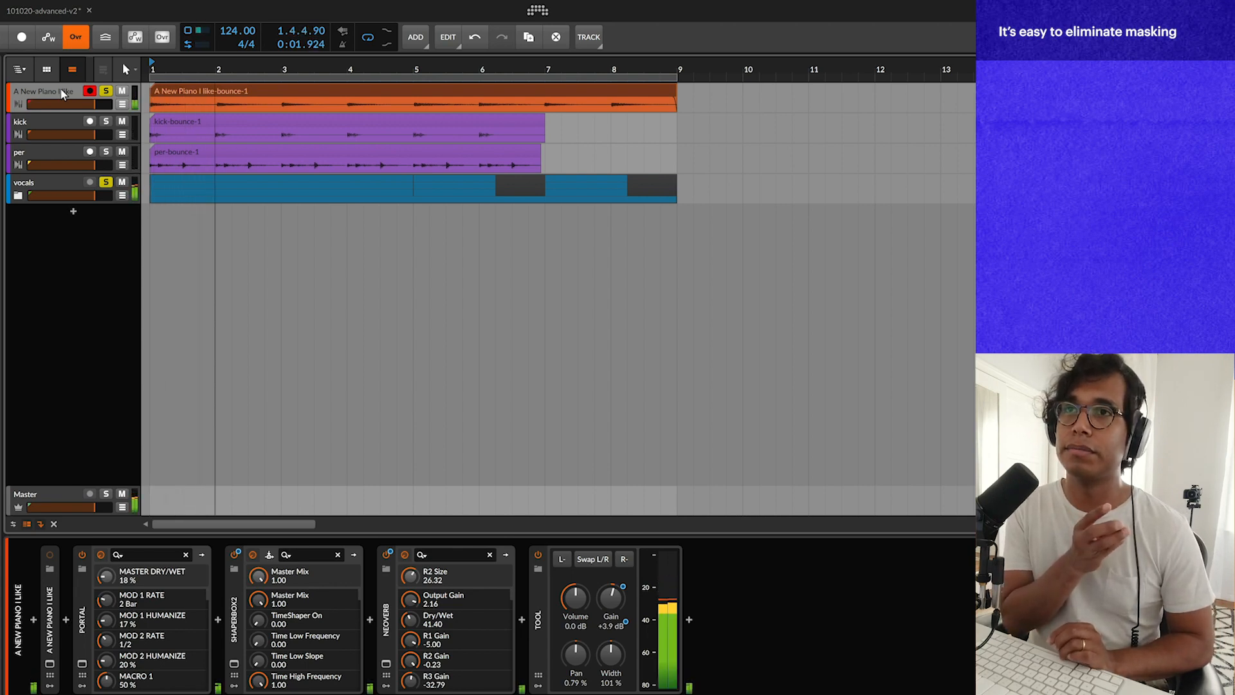
{"action": "left_click", "coordinate": [36, 192]}
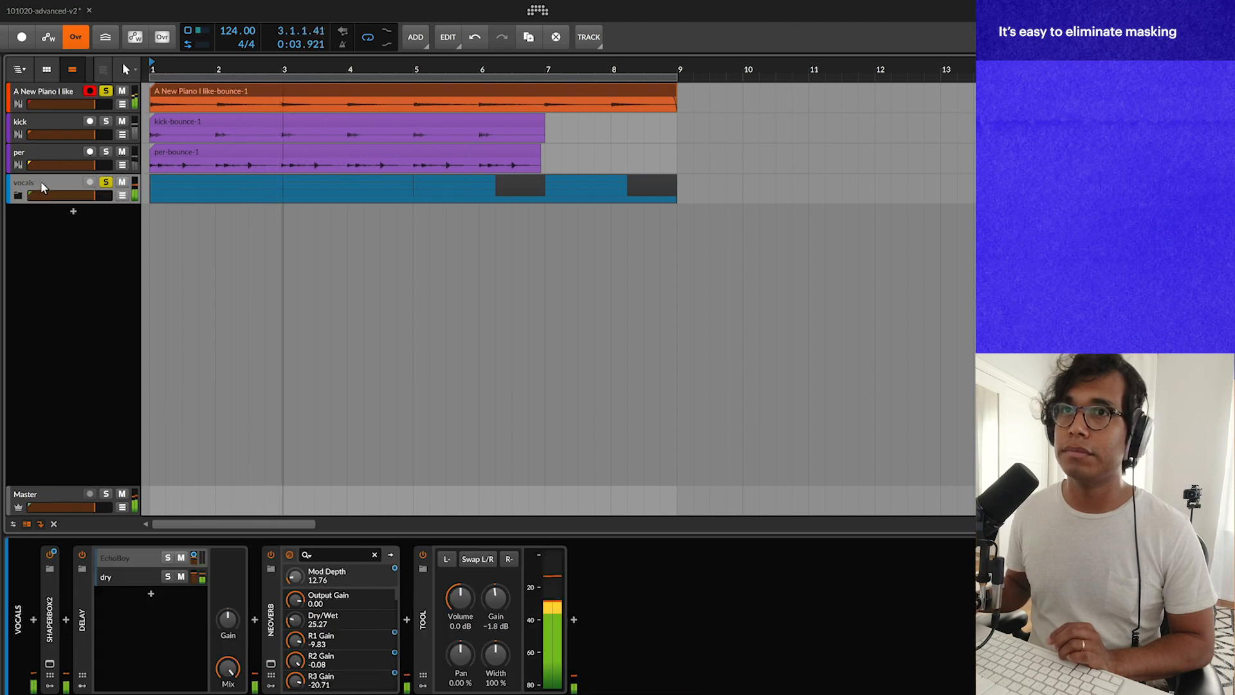
Lower the vocals track's Tool gain slightly and set the piano Neoverb's Masking source to vocals Master - Neoverb.
{"action": "left_click_drag", "start_coordinate": [496, 608], "coordinate": [496, 621]}
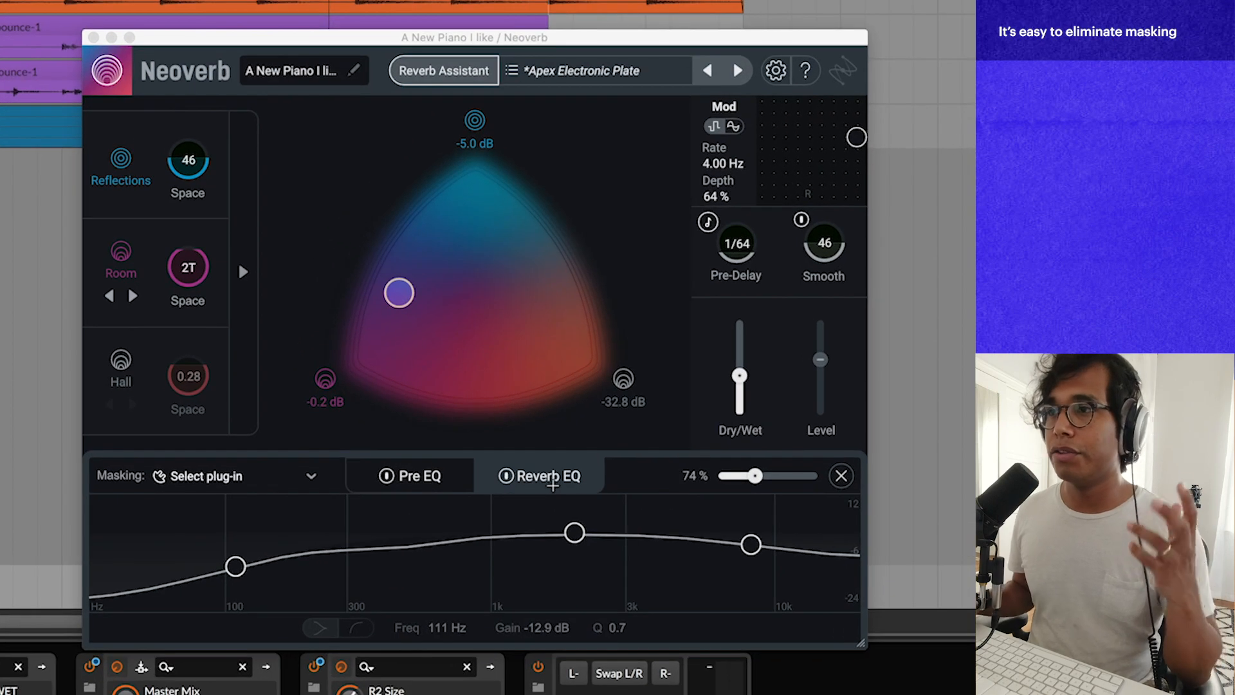
{"action": "left_click", "coordinate": [207, 478]}
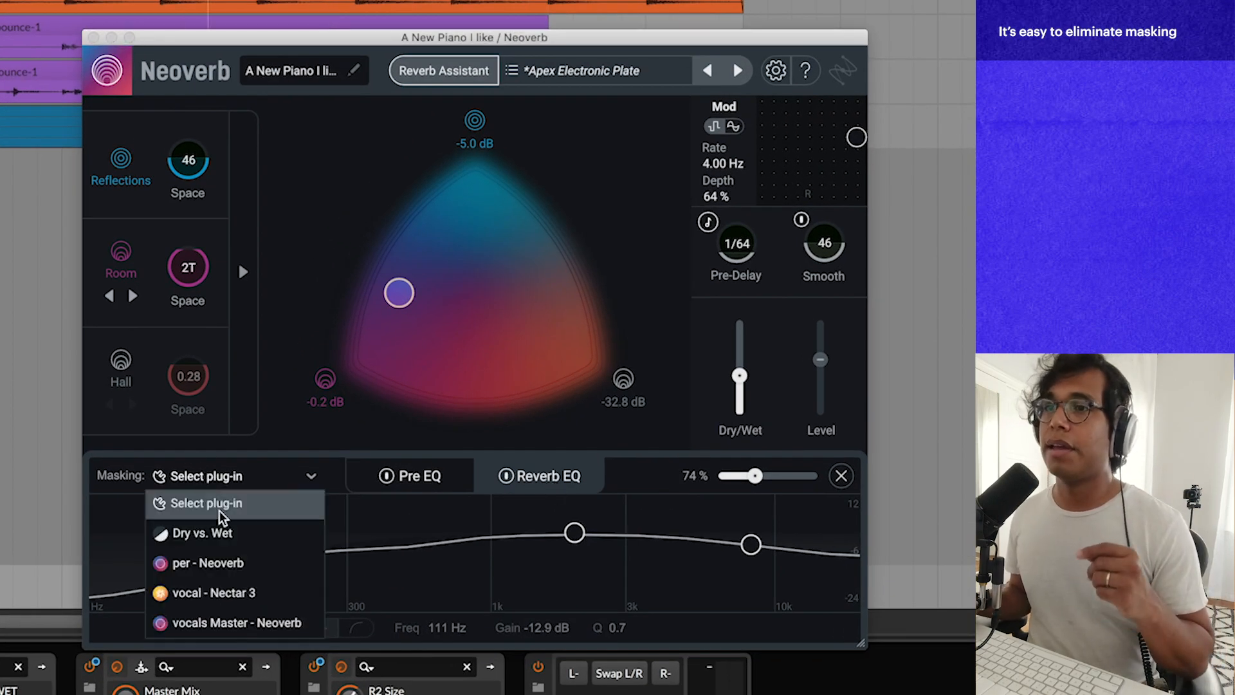
{"action": "left_click", "coordinate": [237, 591]}
{"action": "left_click", "coordinate": [264, 623]}
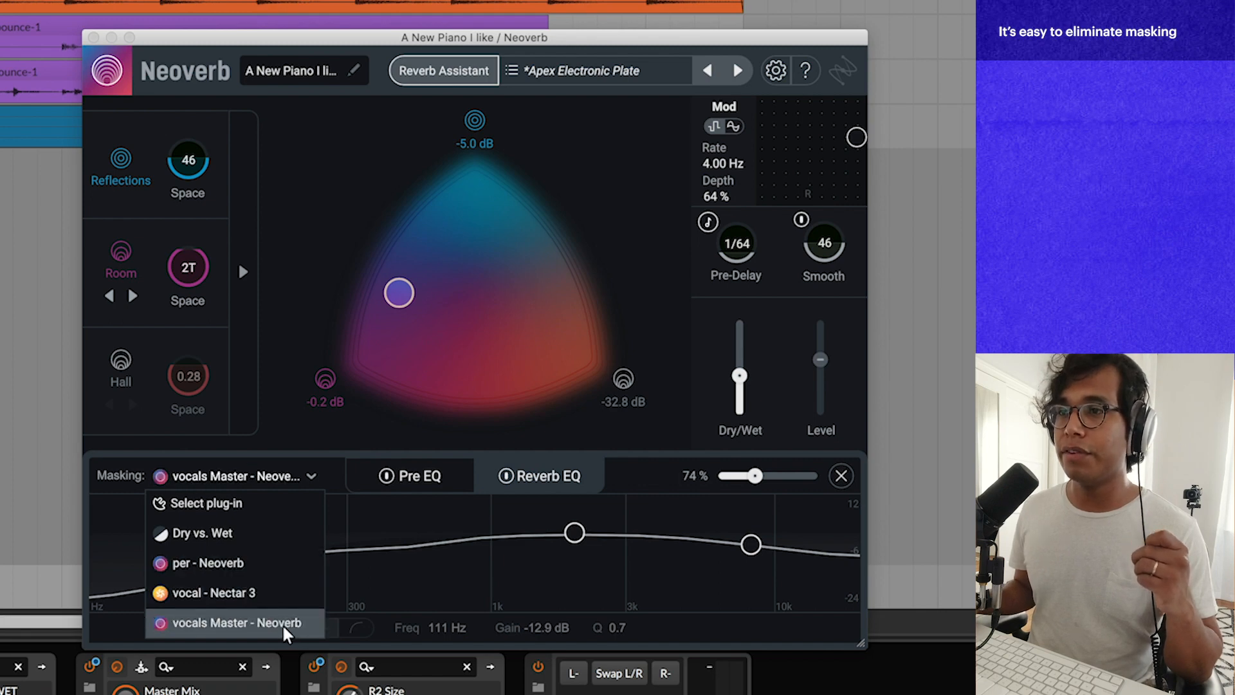
{"action": "left_click", "coordinate": [281, 623]}
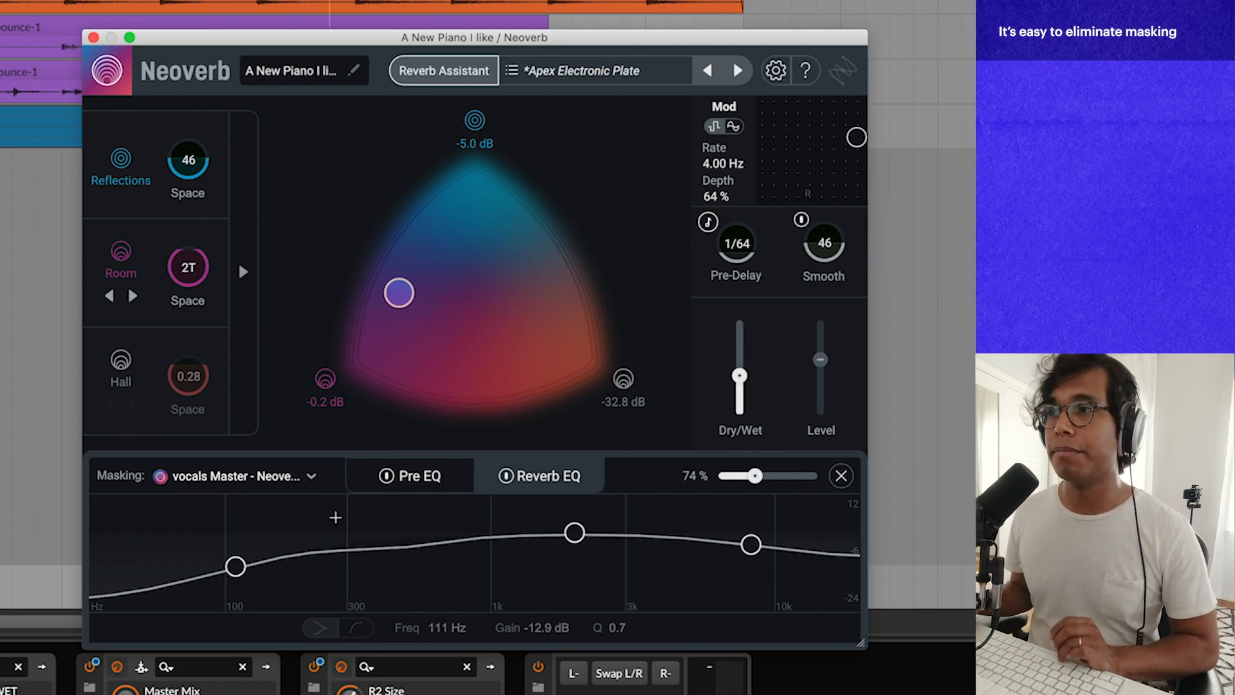
With the loop playing, reshape the Reverb EQ's middle band to about 434 Hz and -8.8 dB with a Q of 0.2.
{"action": "key", "text": "space"}
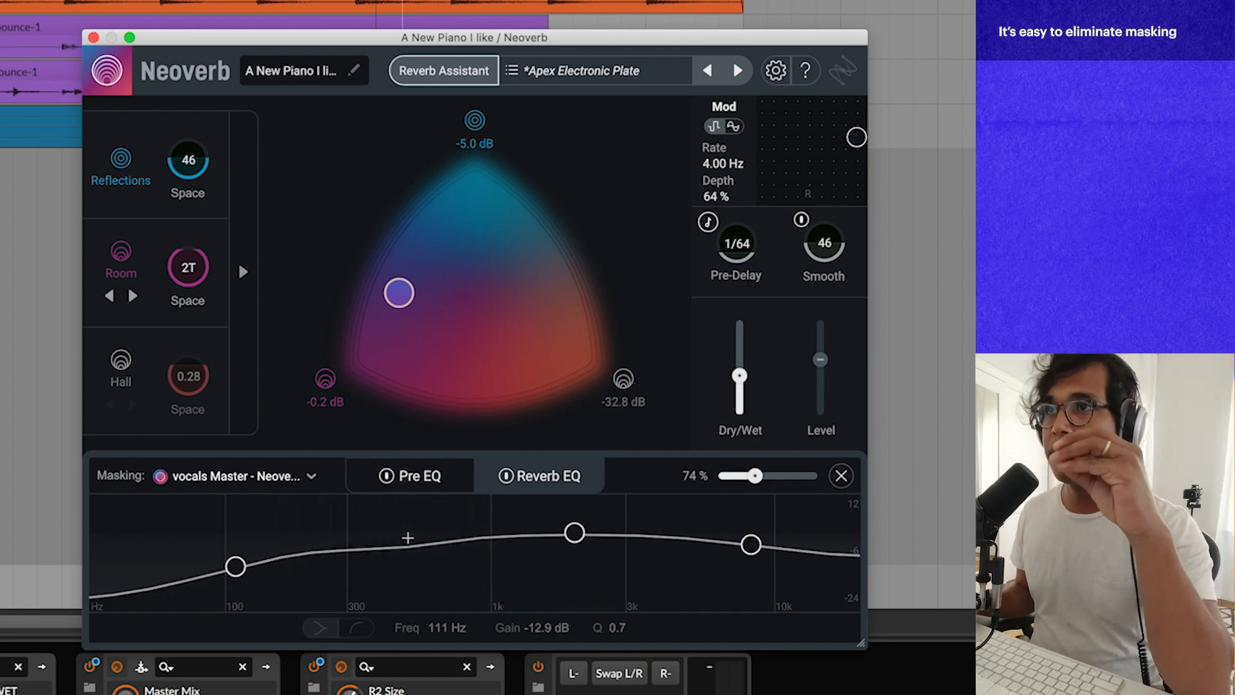
{"action": "left_click_drag", "start_coordinate": [574, 532], "coordinate": [426, 553]}
{"action": "key", "text": "space"}
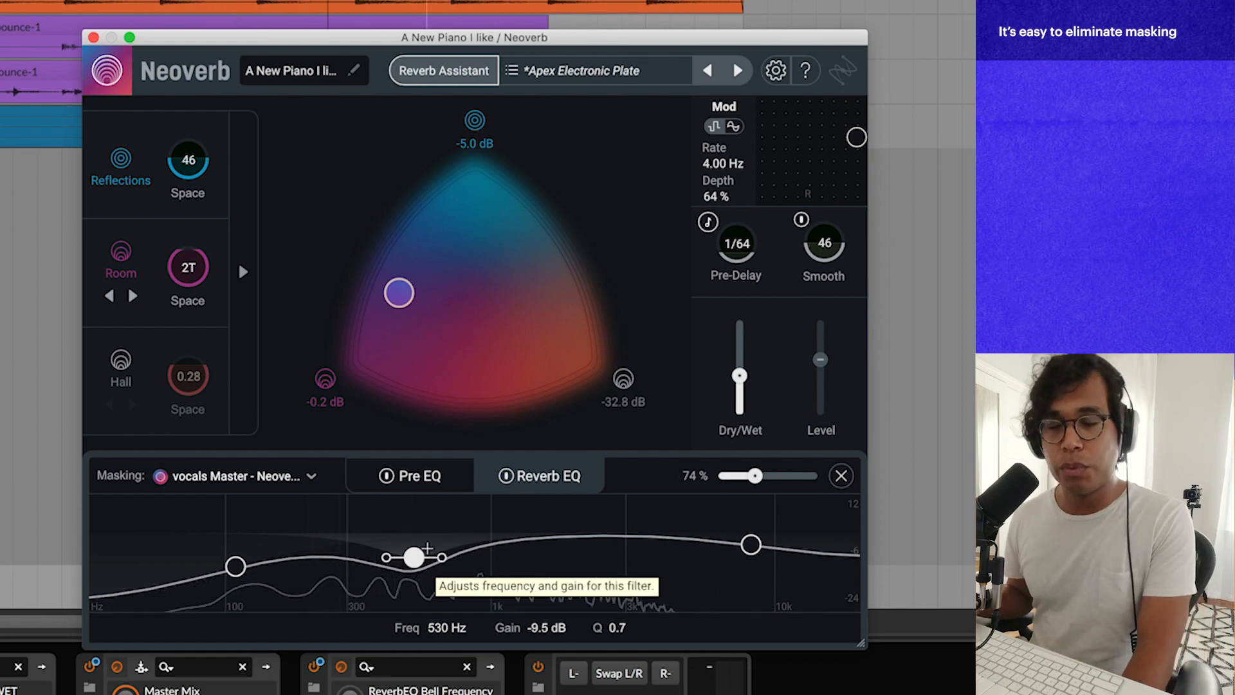
{"action": "left_click_drag", "start_coordinate": [418, 557], "coordinate": [417, 540]}
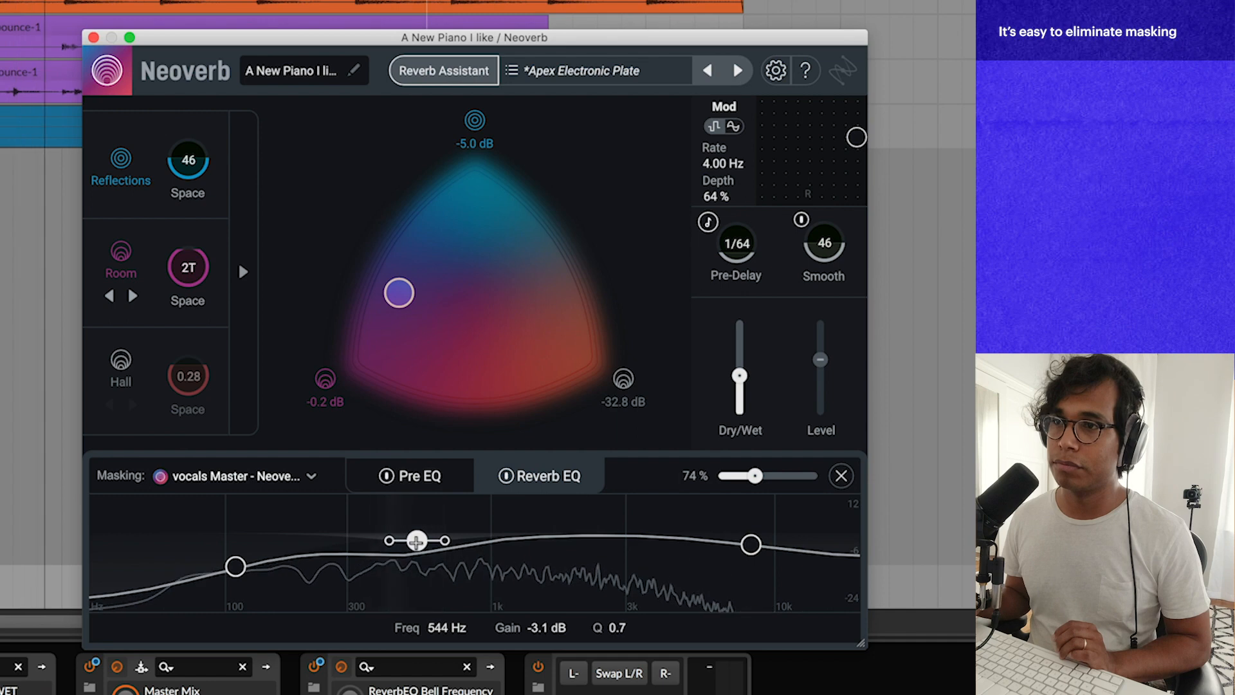
{"action": "left_click_drag", "start_coordinate": [417, 541], "coordinate": [390, 554]}
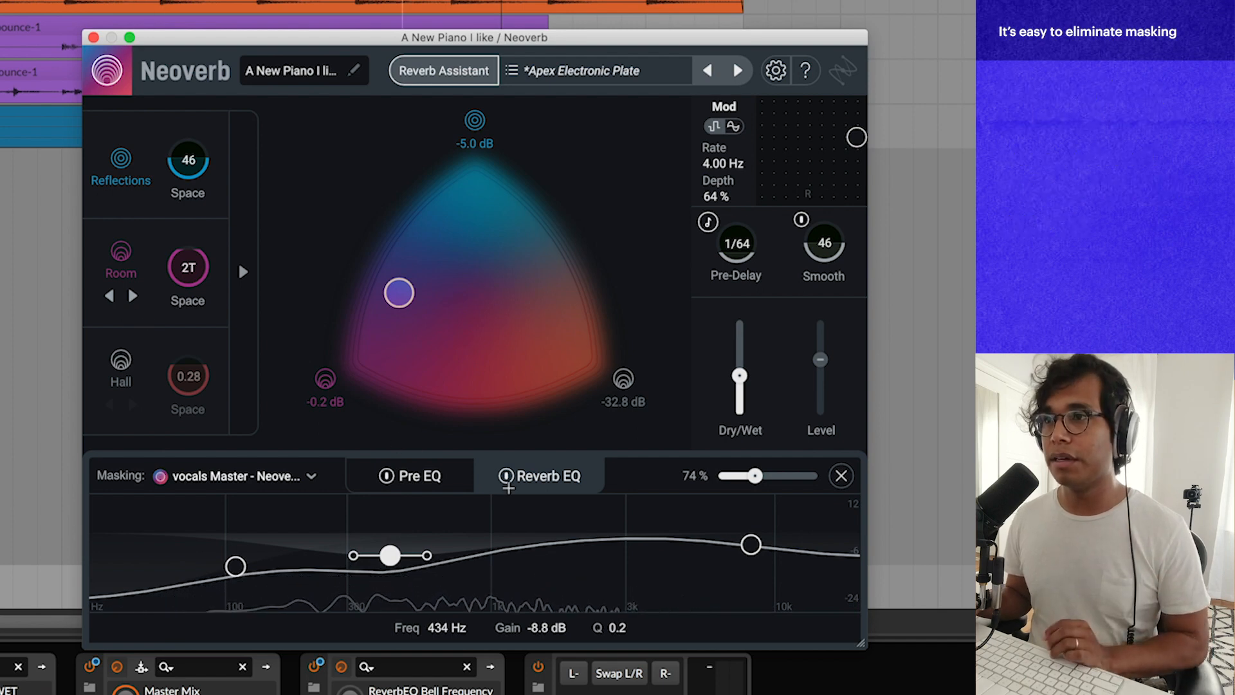
Compare the piano reverb with the Reverb EQ bypassed and enabled during playback, leaving it enabled.
{"action": "left_click", "coordinate": [506, 475]}
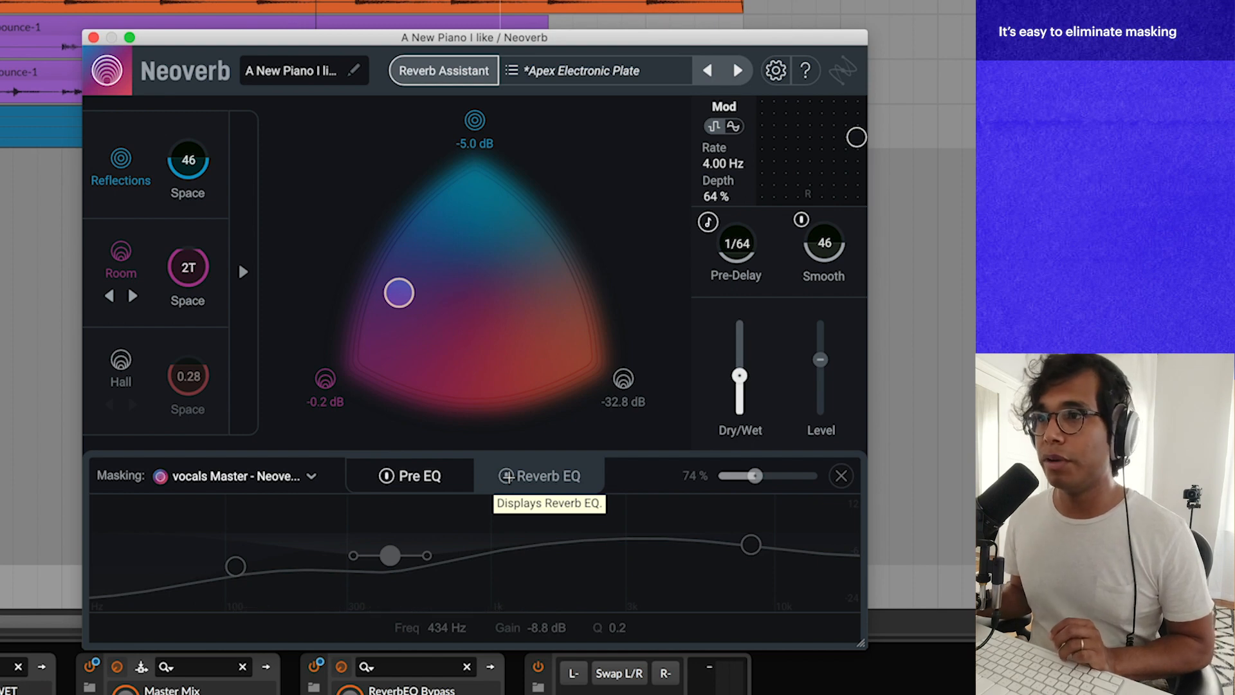
{"action": "left_click", "coordinate": [507, 476]}
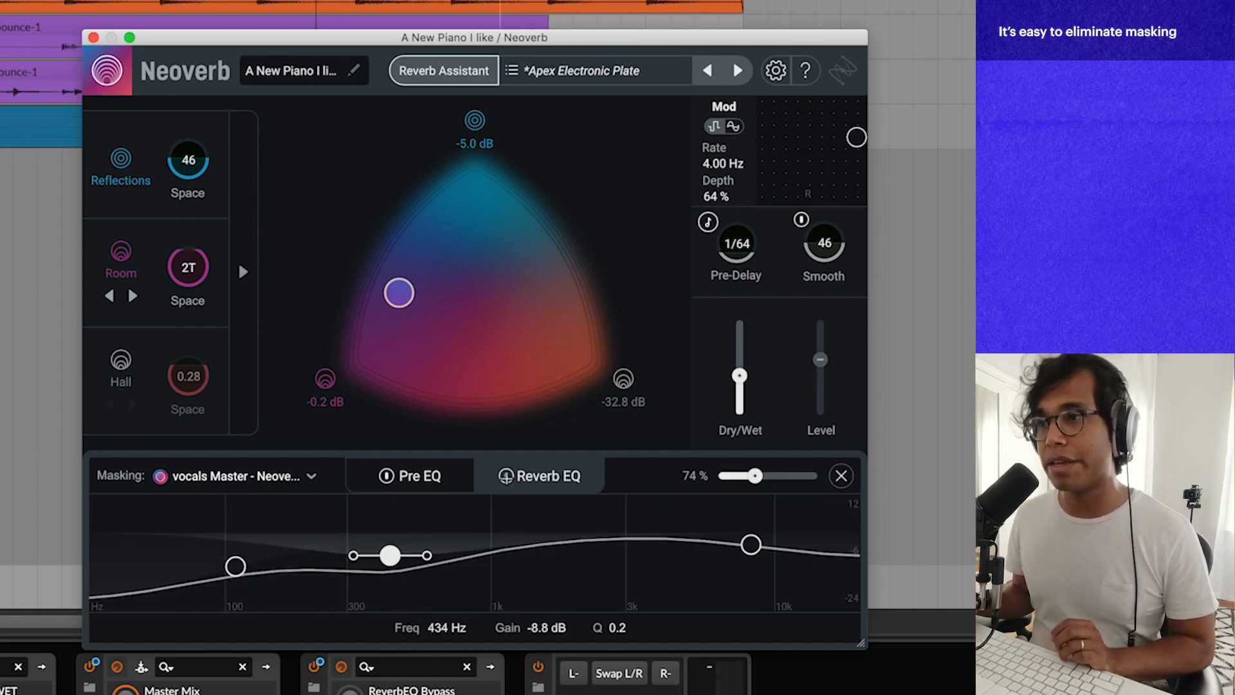
{"action": "left_click", "coordinate": [505, 476]}
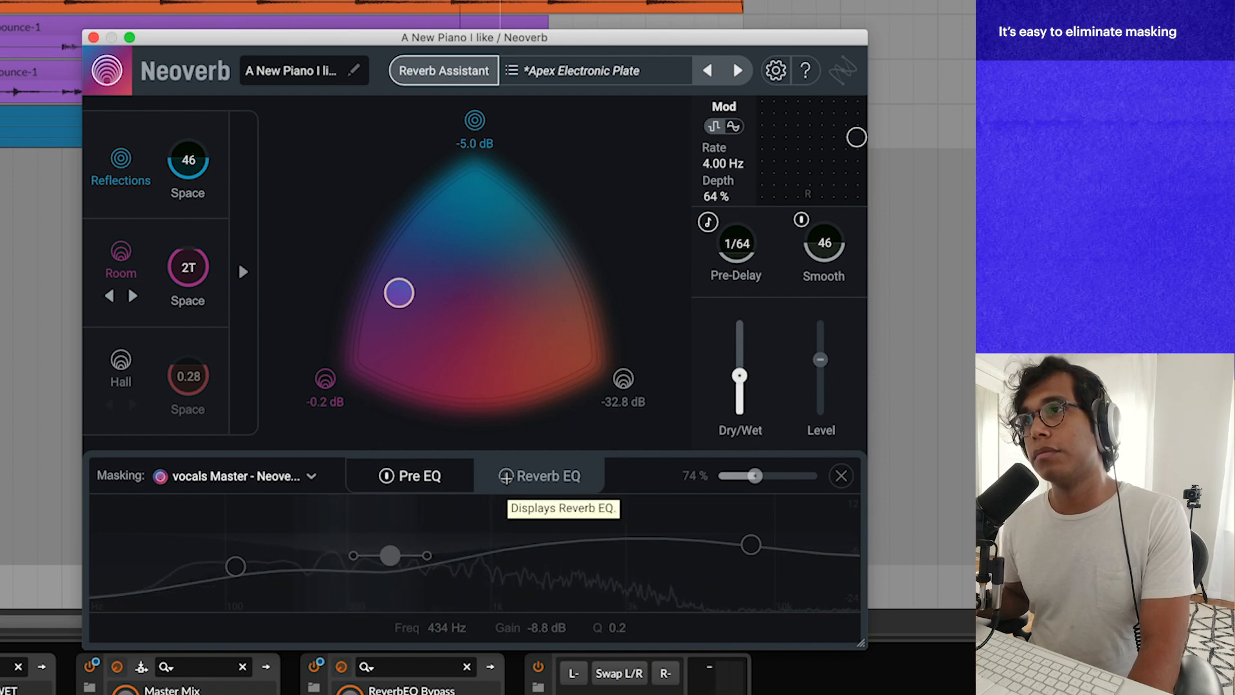
{"action": "left_click", "coordinate": [506, 477]}
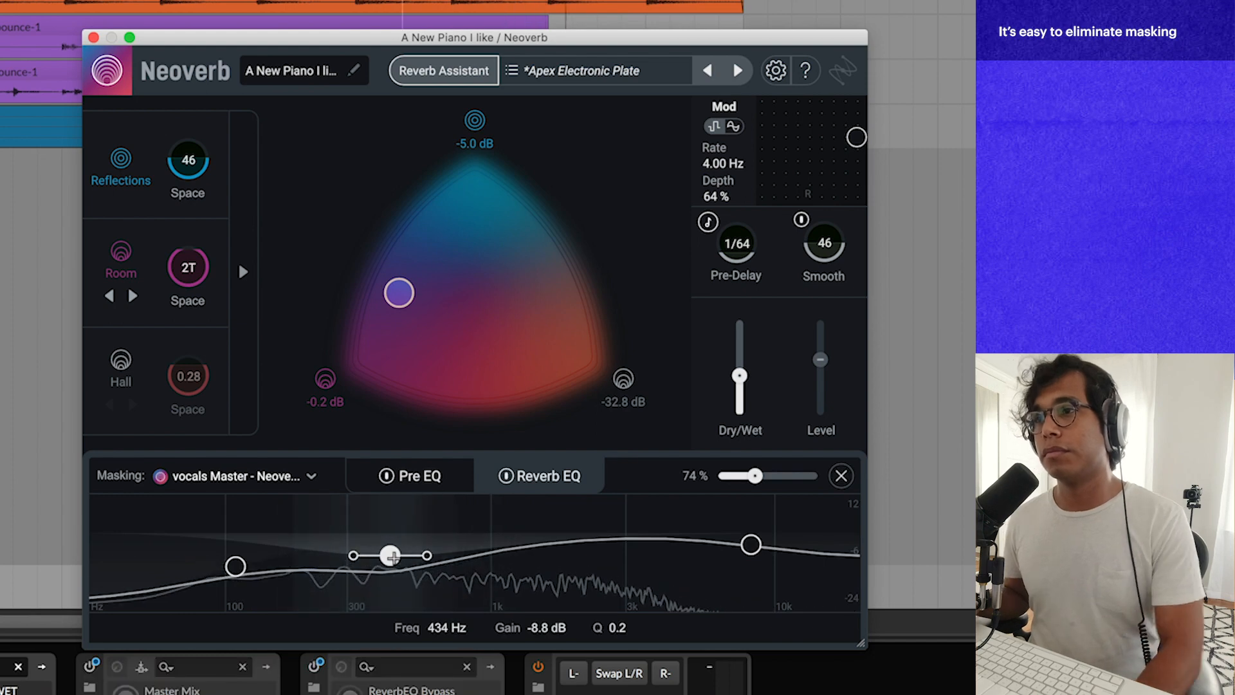
Raise the Reverb EQ's middle band to about -3 dB and make the low band a 12 dB/Octave low cut at about 268 Hz.
{"action": "left_click_drag", "start_coordinate": [390, 556], "coordinate": [390, 542]}
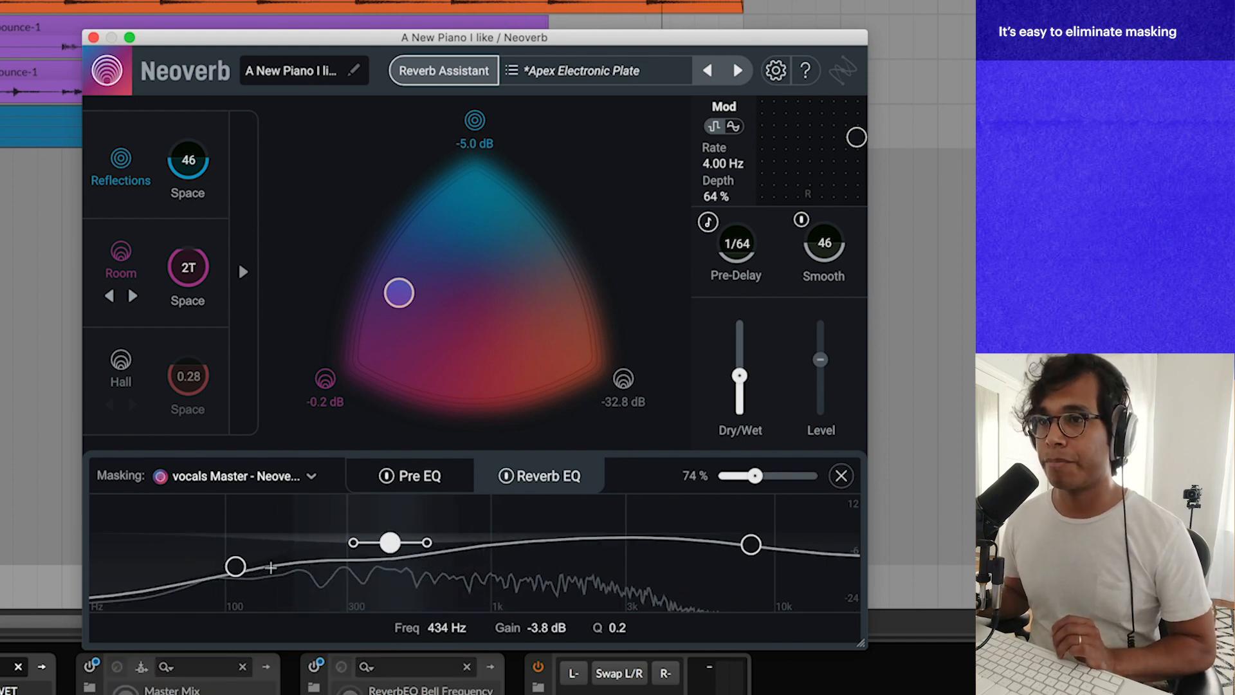
{"action": "left_click_drag", "start_coordinate": [235, 566], "coordinate": [214, 562]}
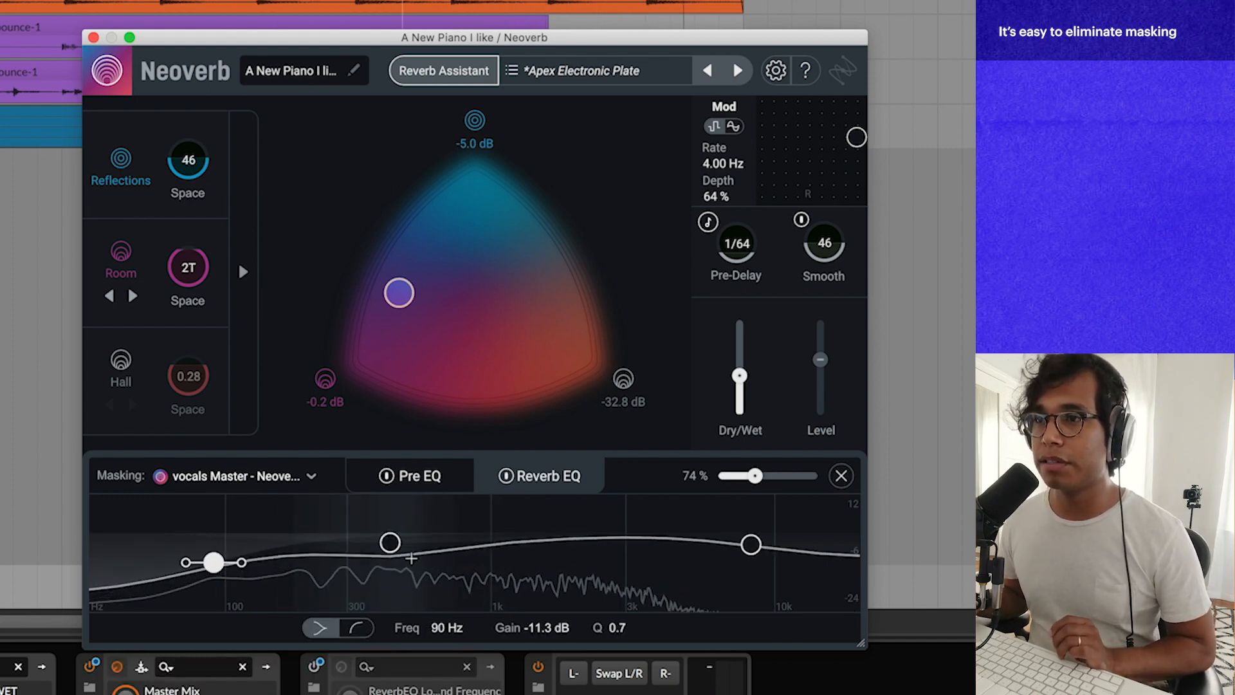
{"action": "left_click_drag", "start_coordinate": [392, 549], "coordinate": [392, 545]}
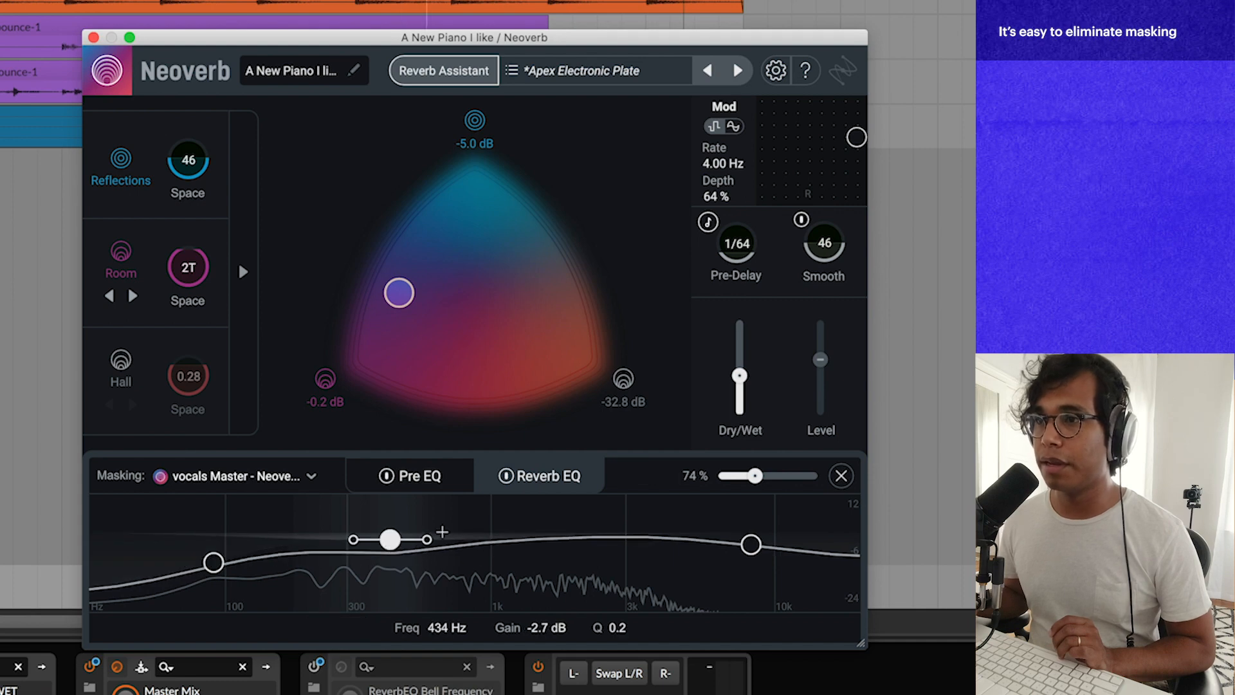
{"action": "left_click_drag", "start_coordinate": [214, 563], "coordinate": [333, 532]}
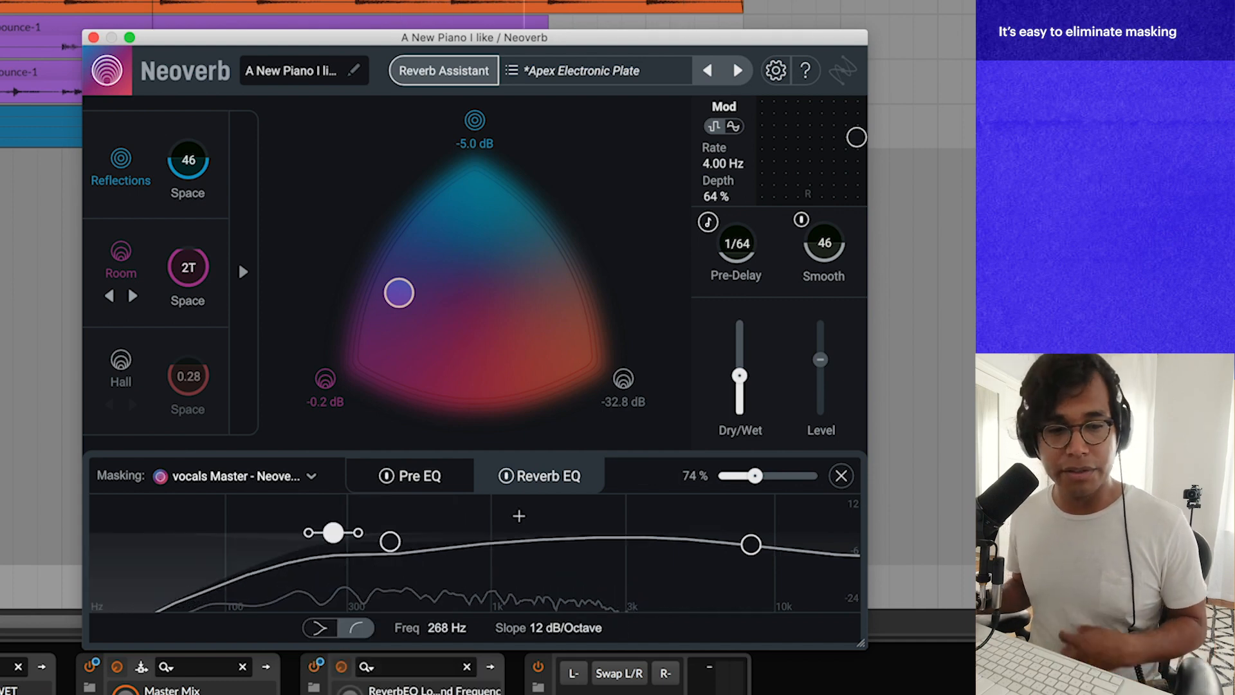